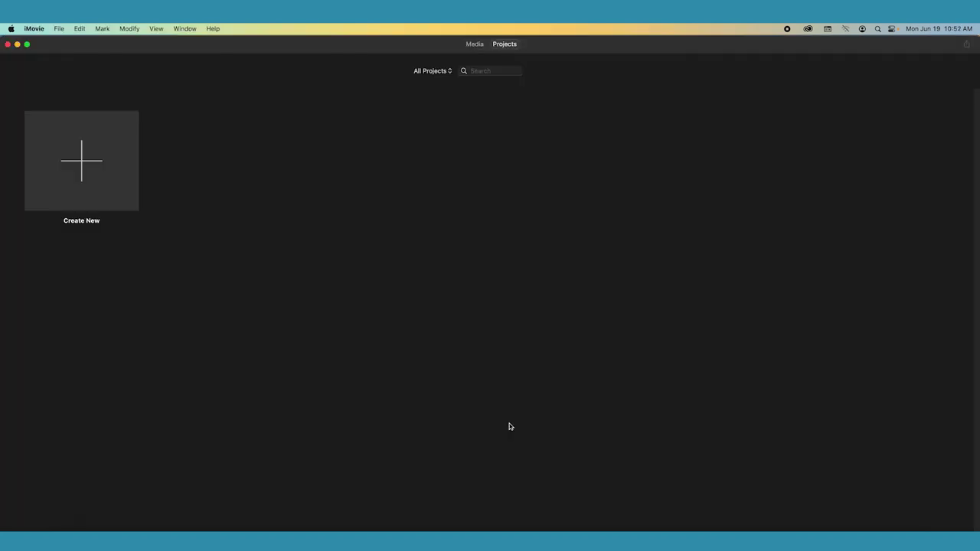
Step: Create a new Movie project so the empty My Movie editor and its Import window open
click(123, 157)
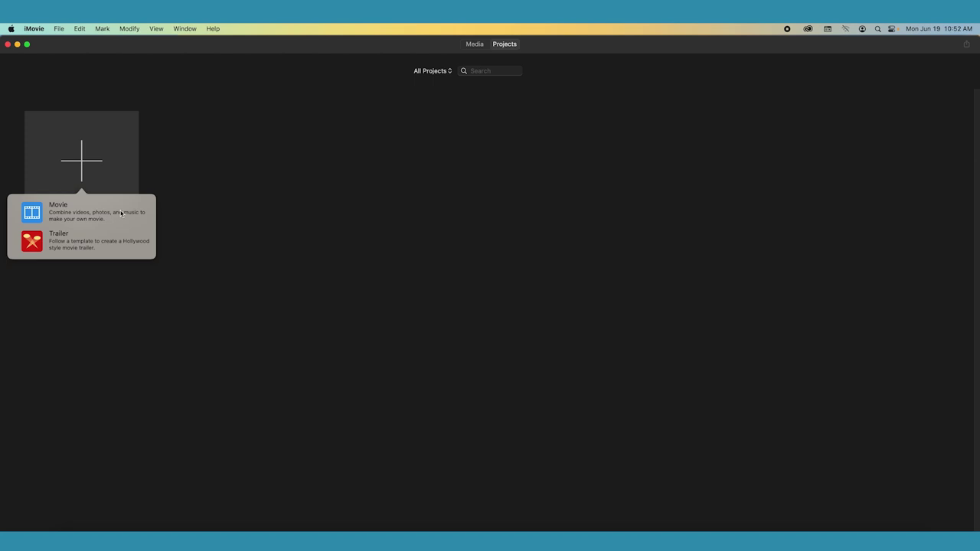
click(121, 214)
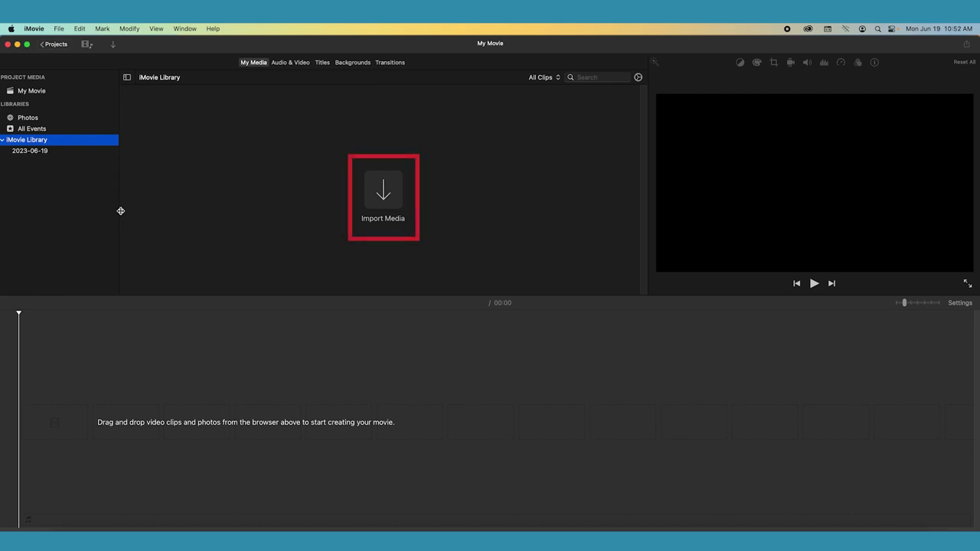
click(387, 202)
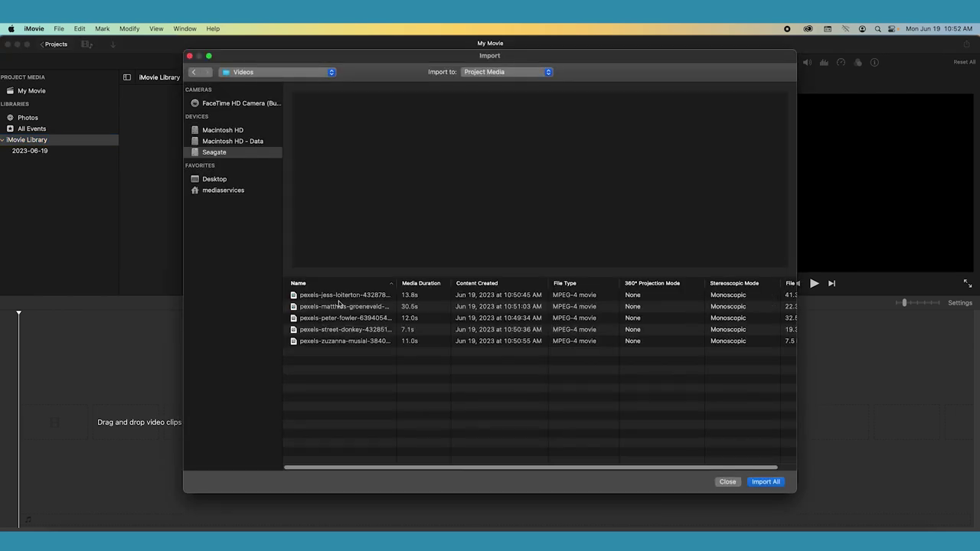
Step: Select the five videos and try dragging them in, dismissing the Photos access request
click(335, 298)
shift+click(349, 341)
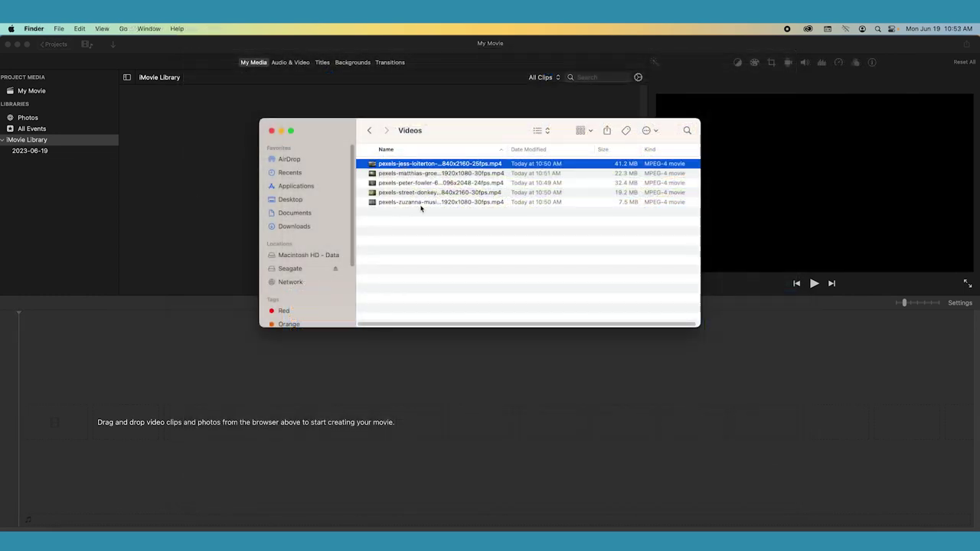
shift+click(421, 205)
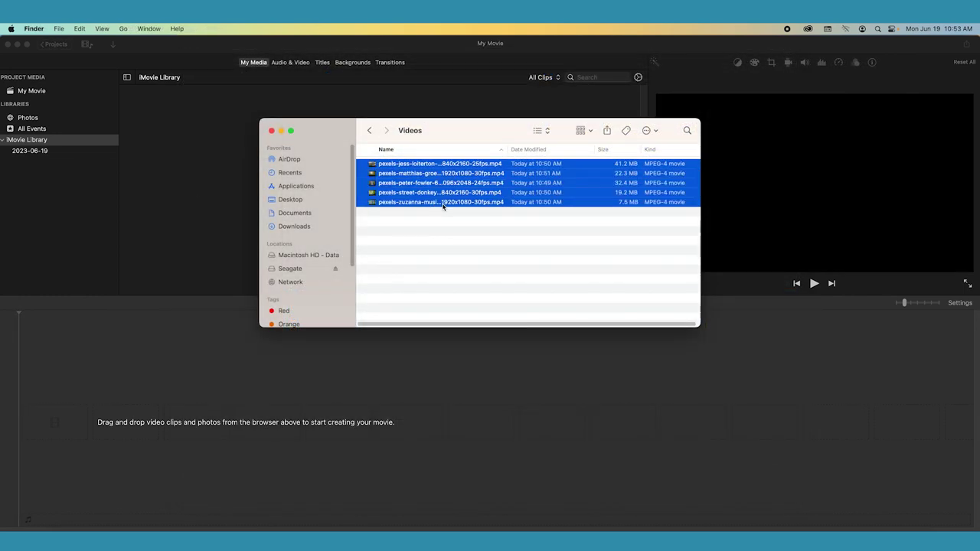
drag(442, 203, 384, 209)
click(27, 118)
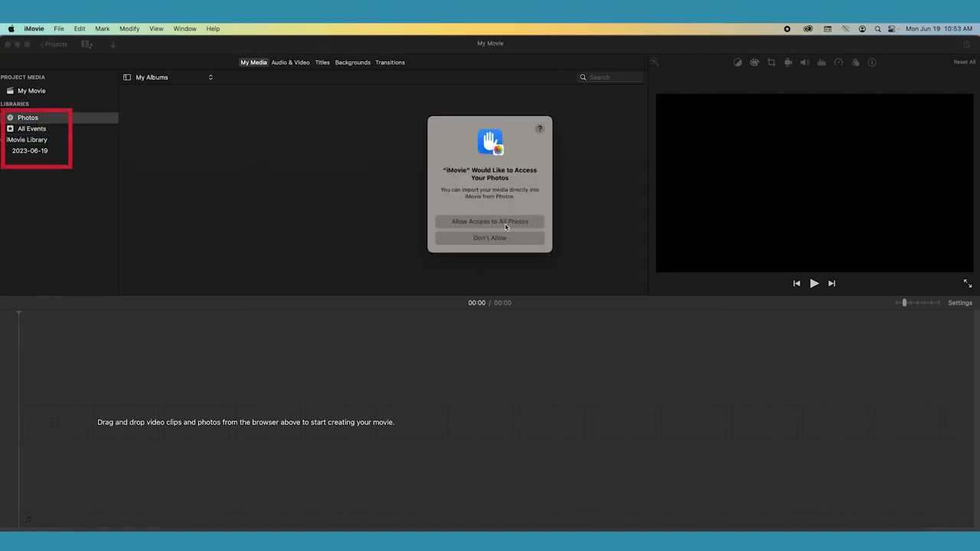
click(508, 235)
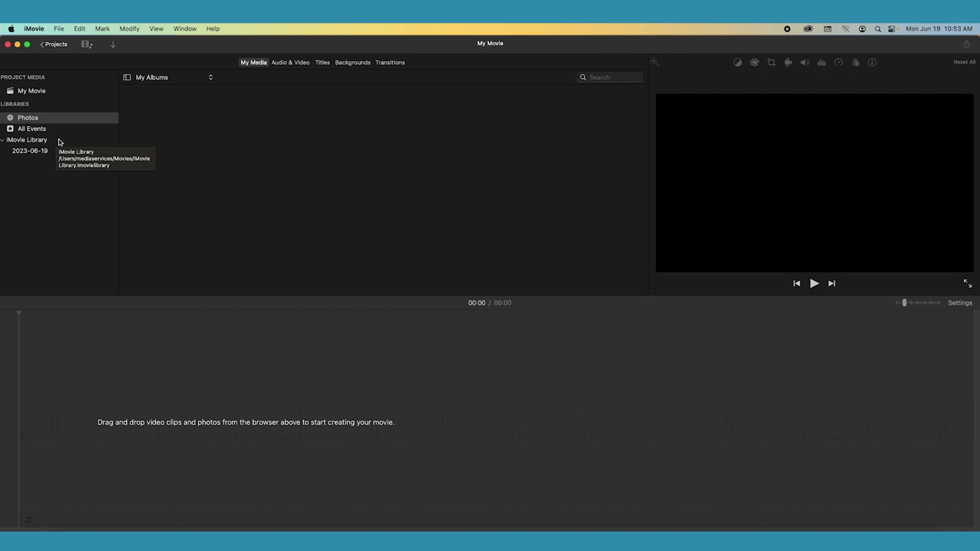
Step: Import all five Videos-folder clips with File > Import Media, then show My Movie's media
click(60, 31)
click(104, 91)
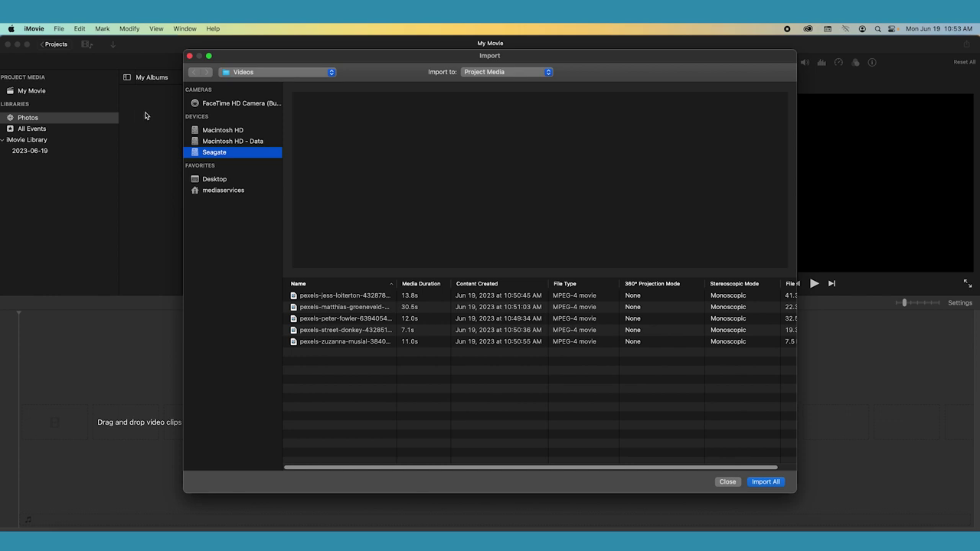
click(305, 296)
shift+click(322, 343)
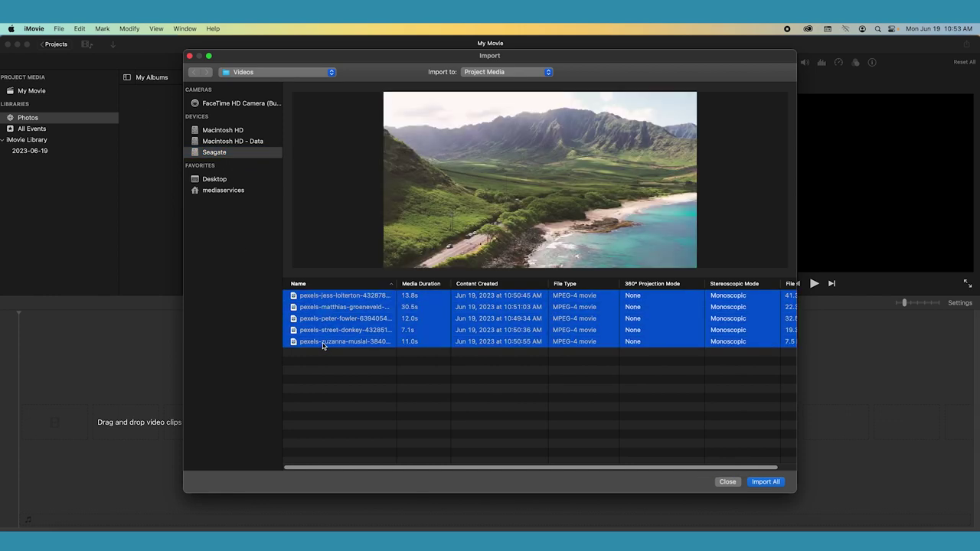
click(766, 482)
click(212, 188)
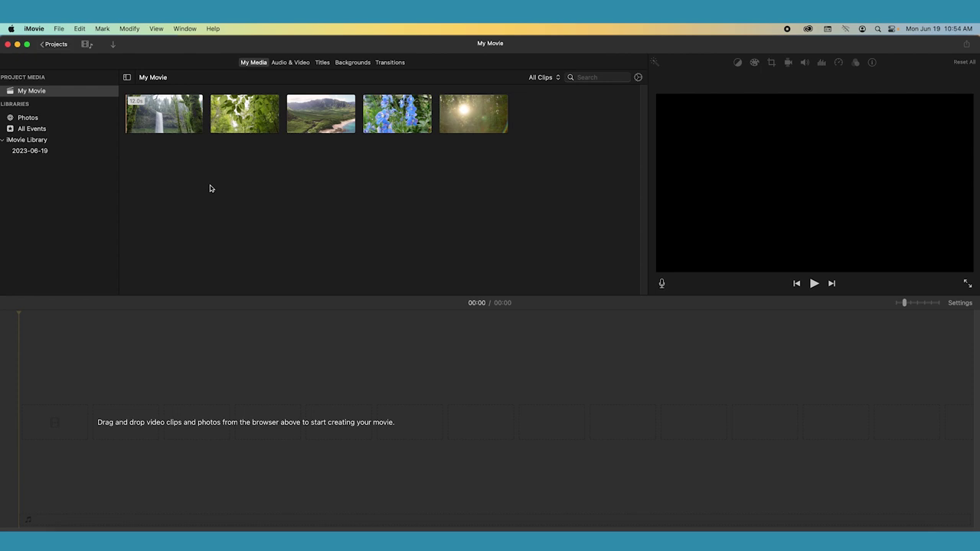
Step: Select all five clips in the browser and place them on the timeline
click(178, 129)
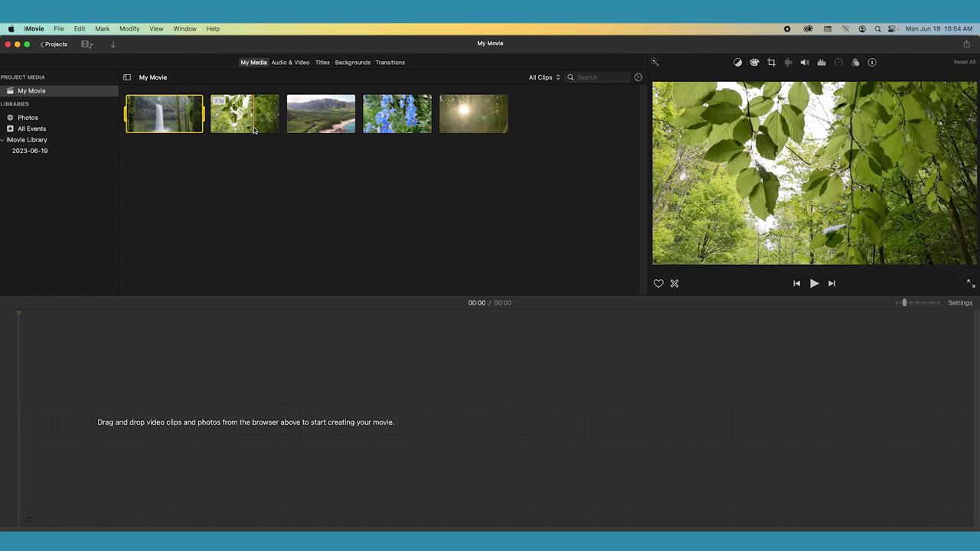
super+click(253, 129)
shift+click(473, 115)
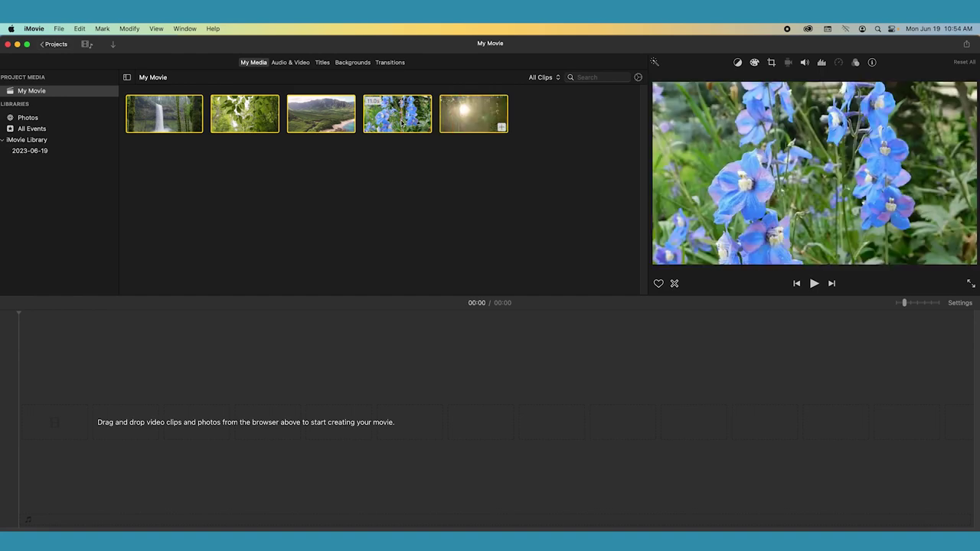
drag(398, 115, 391, 406)
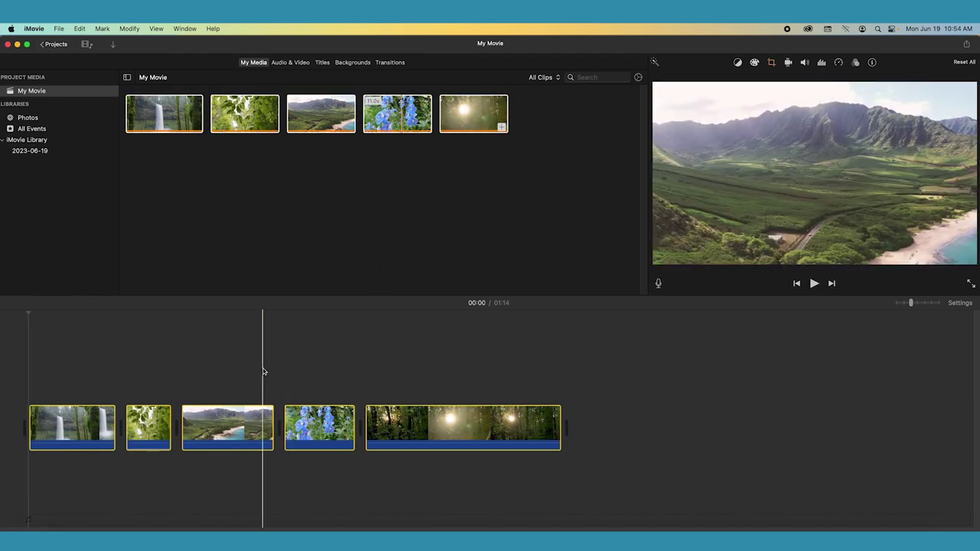
Step: Move the mountain beach and green leaves clips to the end, and trim the forest clip's start to 01:03
drag(386, 427, 547, 427)
drag(487, 428, 549, 428)
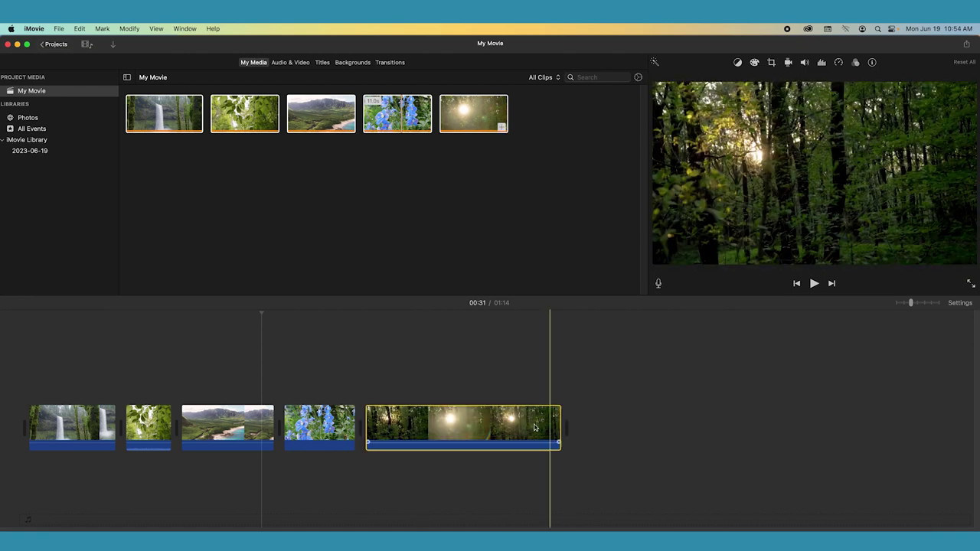
drag(260, 428, 653, 425)
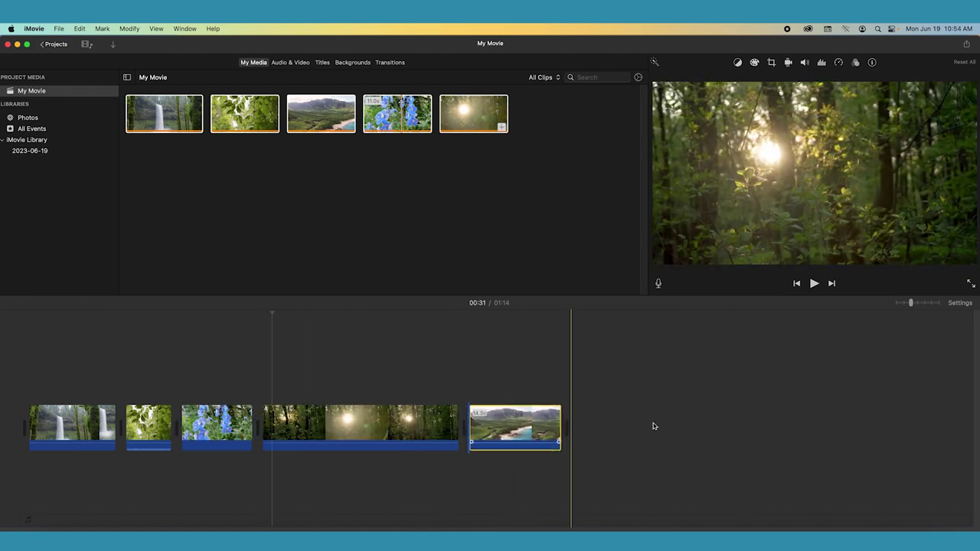
drag(157, 428, 613, 431)
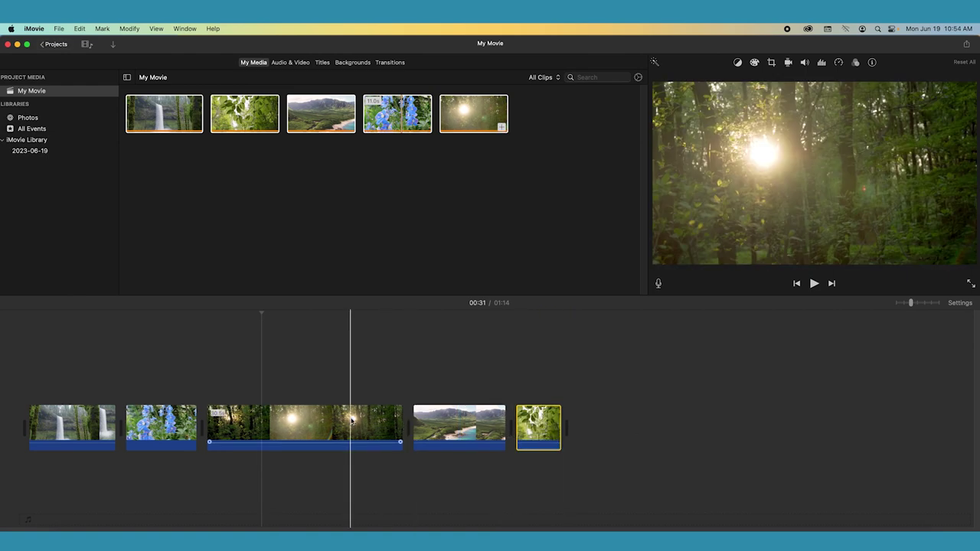
click(247, 423)
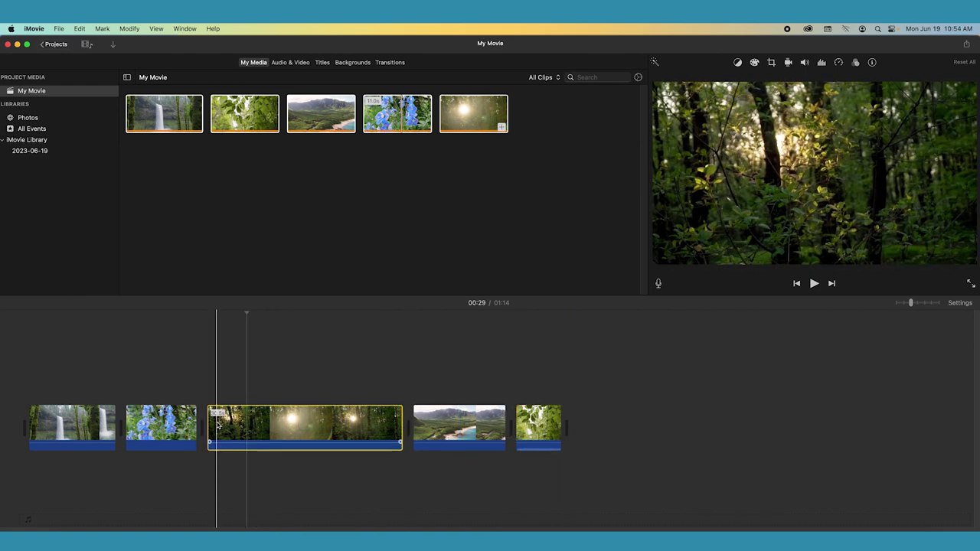
drag(210, 424, 283, 427)
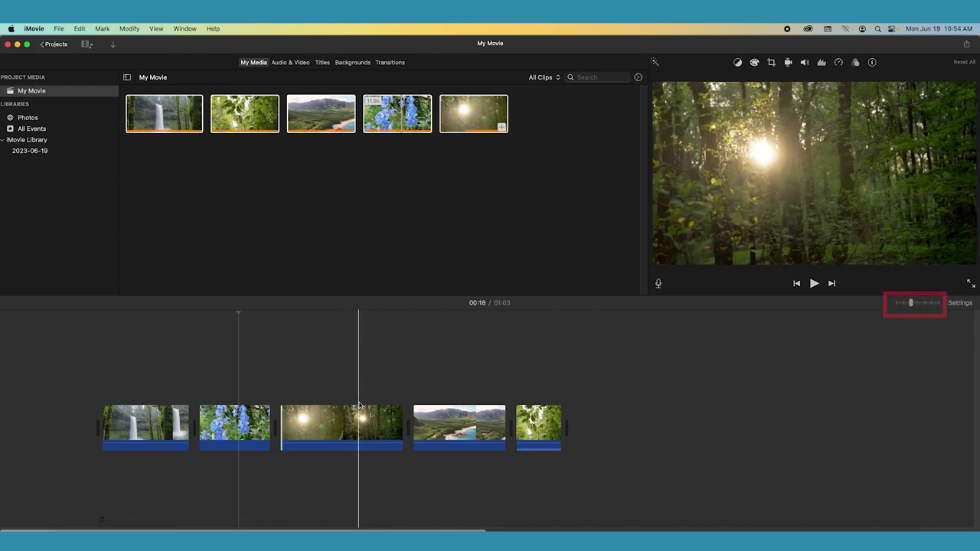
Step: Zoom the timeline and drag the forest clip's end left, bringing the movie to 00:47
drag(912, 305, 925, 304)
click(934, 419)
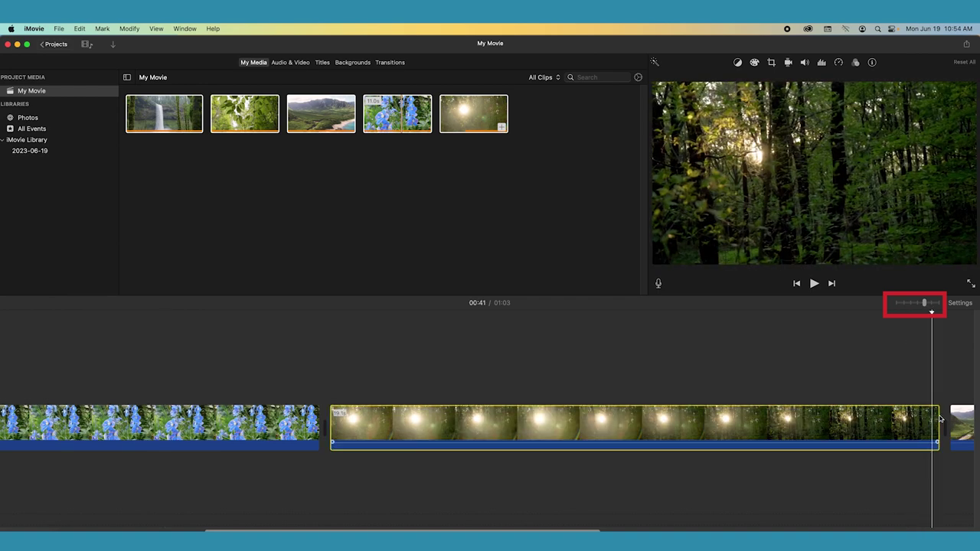
drag(938, 422, 813, 422)
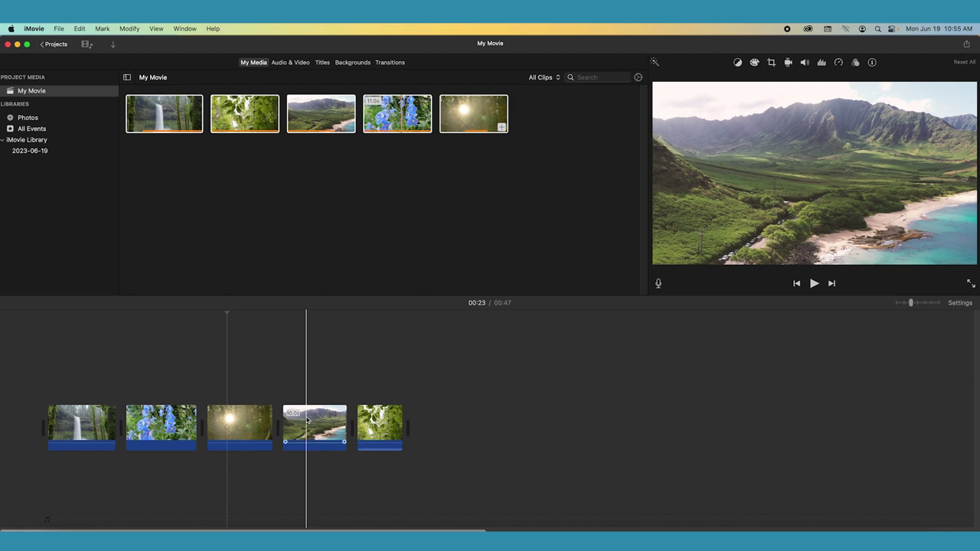
click(310, 421)
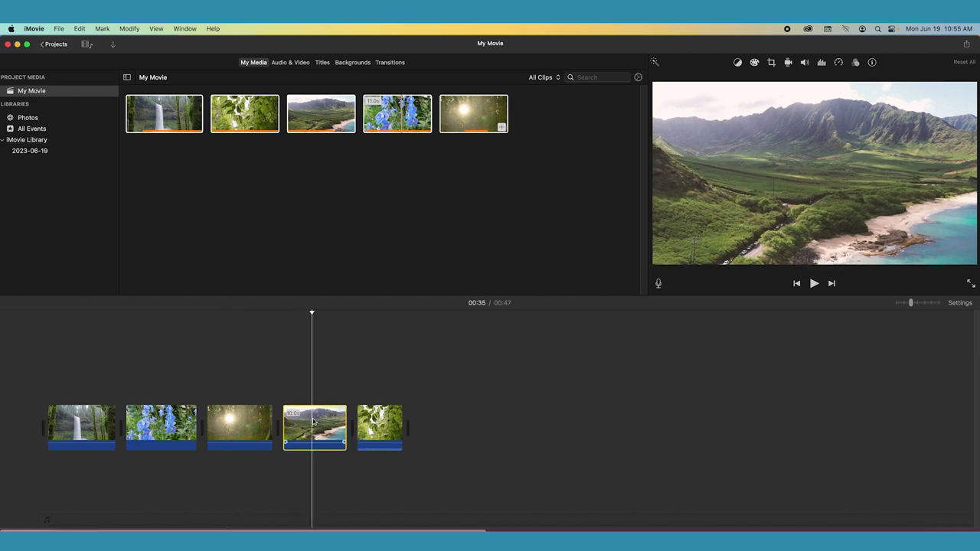
Step: Split the mountain clip, moving one half to the end and the other before the waterfall
right_click(312, 422)
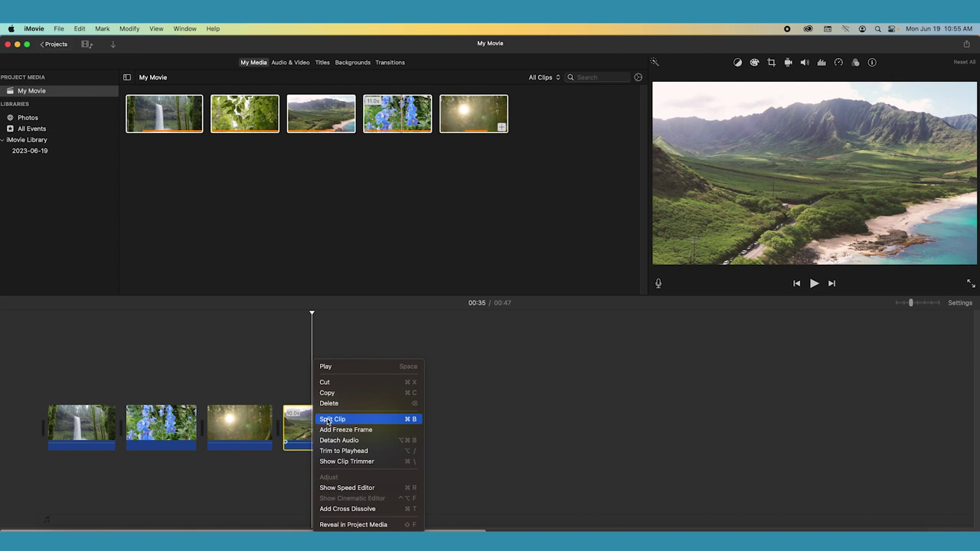
click(328, 420)
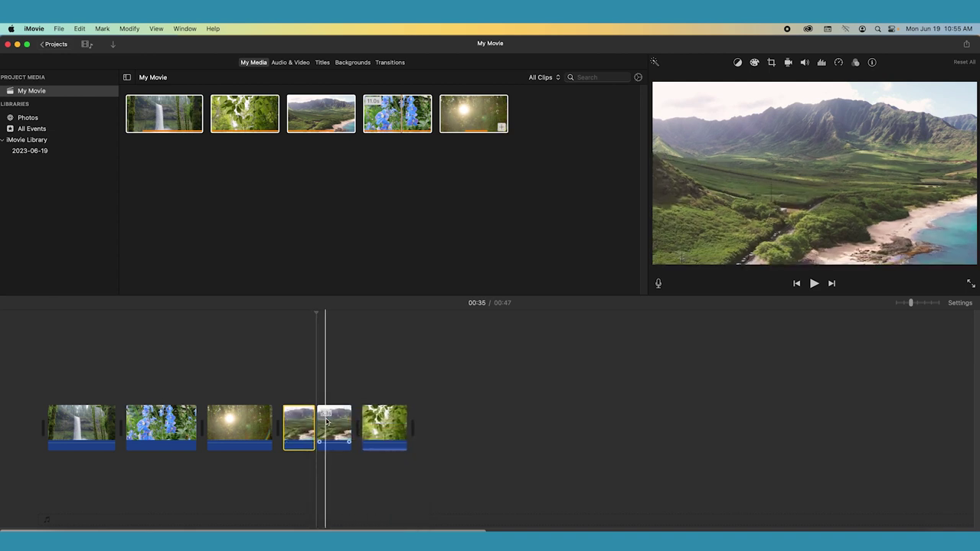
drag(327, 421, 436, 427)
drag(308, 426, 125, 434)
click(212, 391)
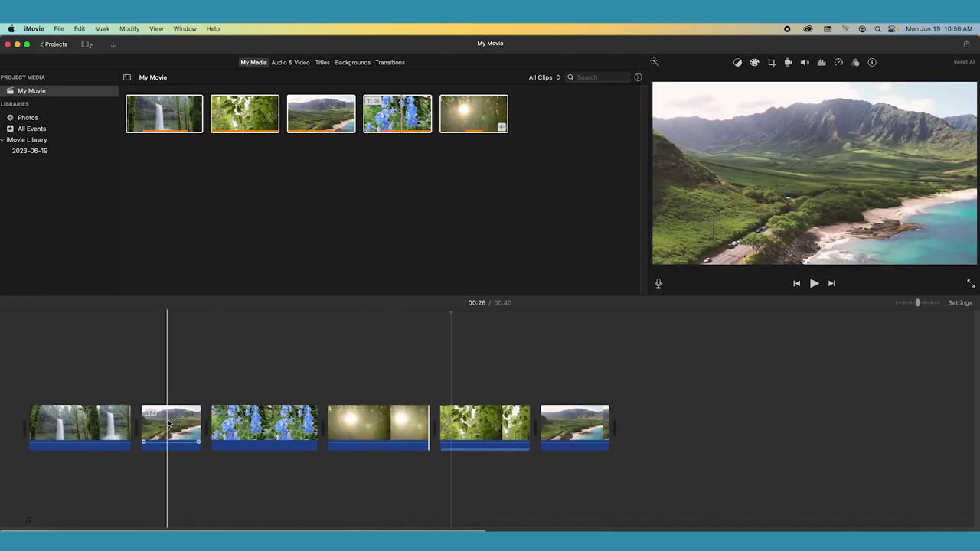
drag(169, 422, 40, 422)
Step: Marquee-select all six timeline clips, then clear the selection
click(160, 384)
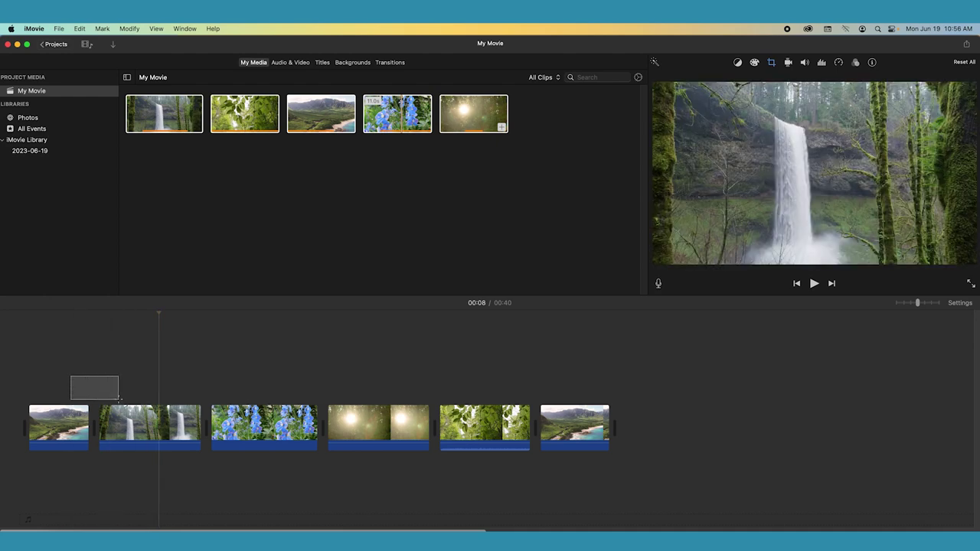
drag(119, 399, 661, 444)
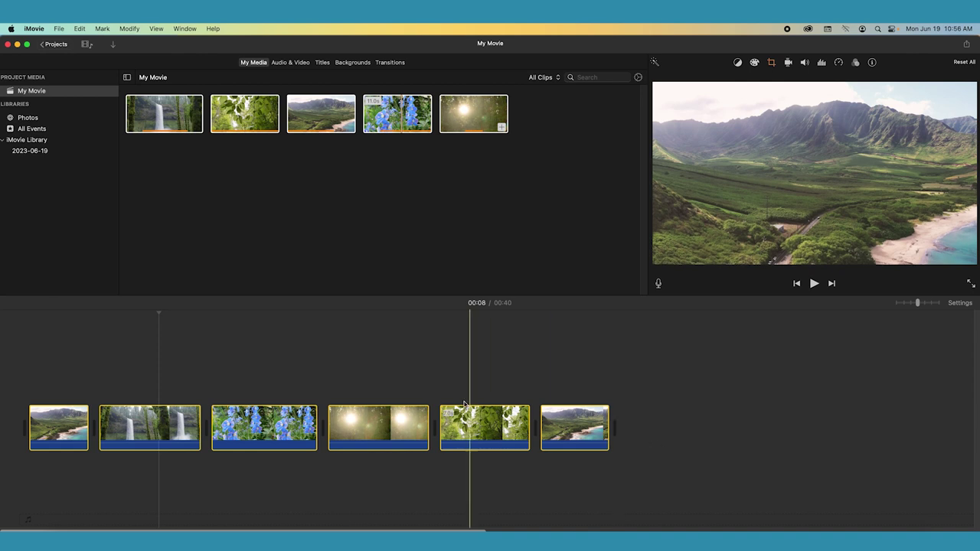
click(356, 395)
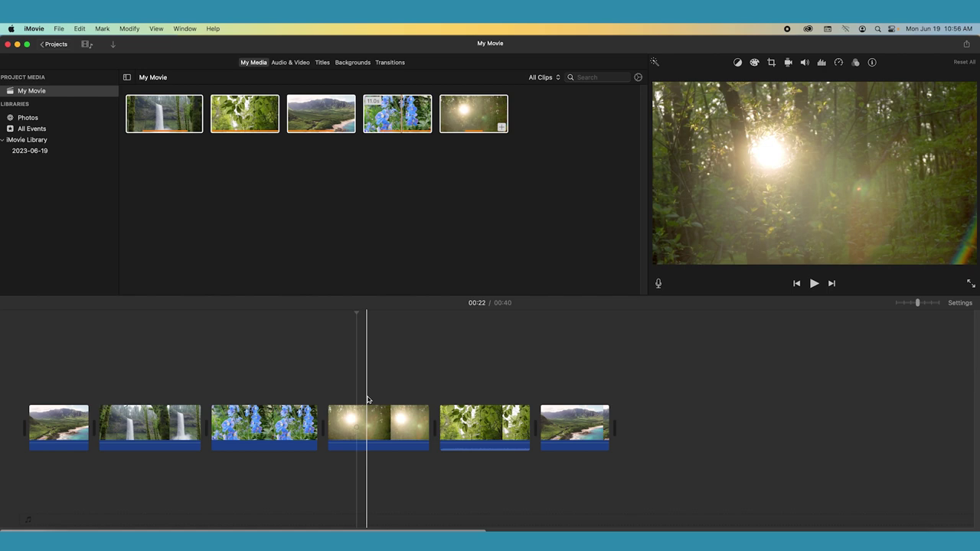
Step: Select the sunlit forest clip and mark a short range inside it
click(365, 417)
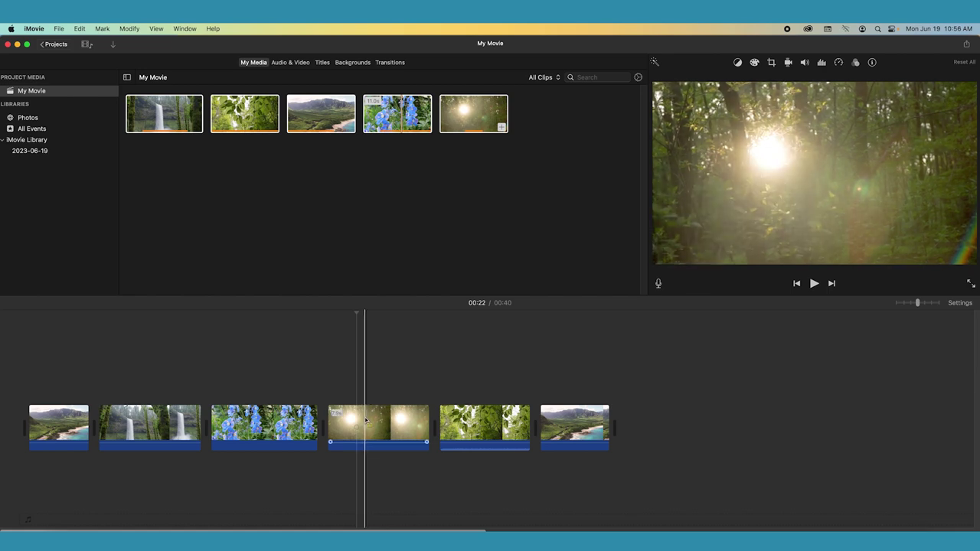
drag(370, 422, 350, 423)
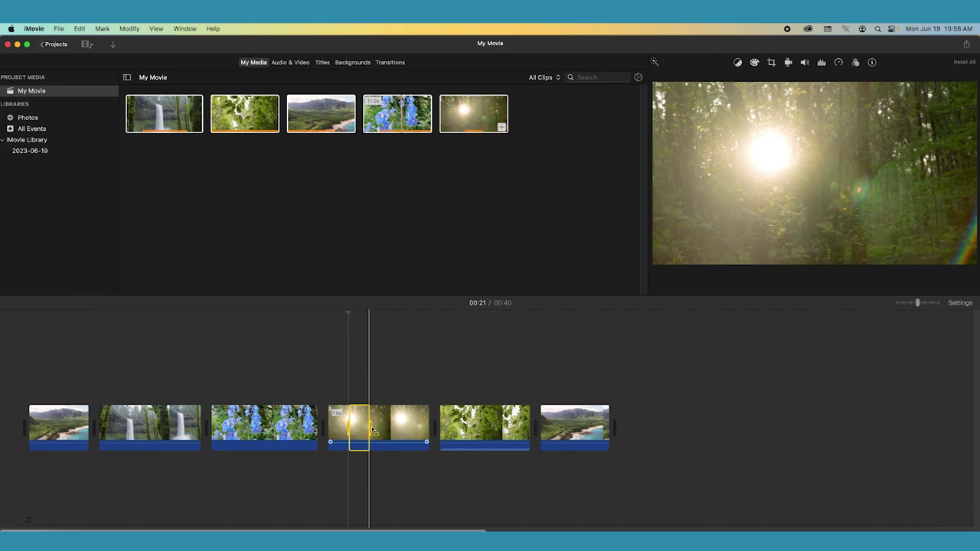
click(367, 430)
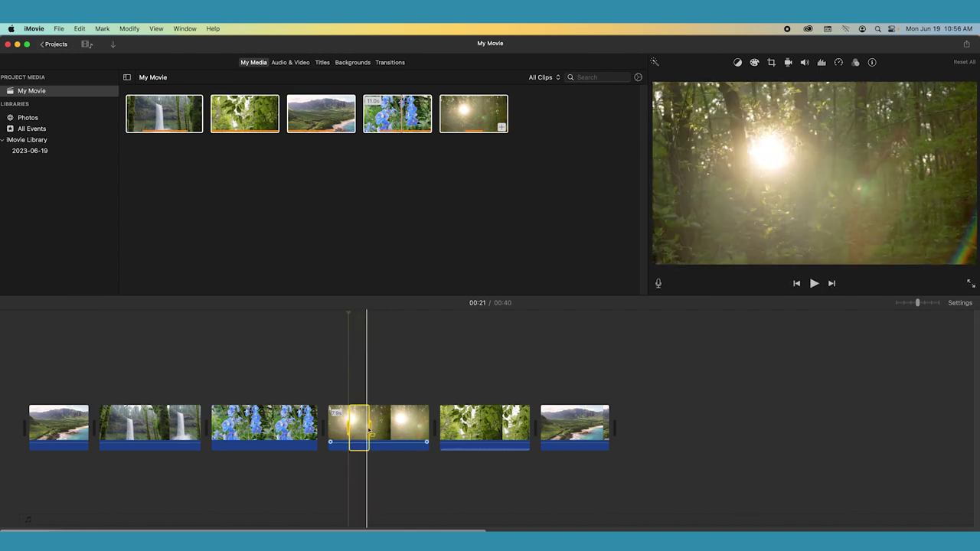
drag(369, 431, 395, 431)
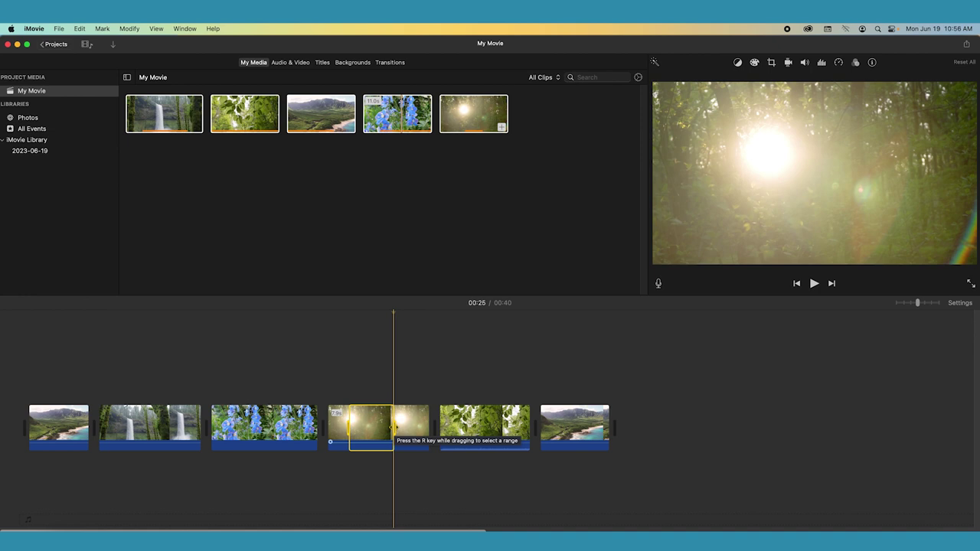
Step: Zoom the timeline wider, review Project Settings, and lower the waterfall clip's volume to about 28%
click(322, 378)
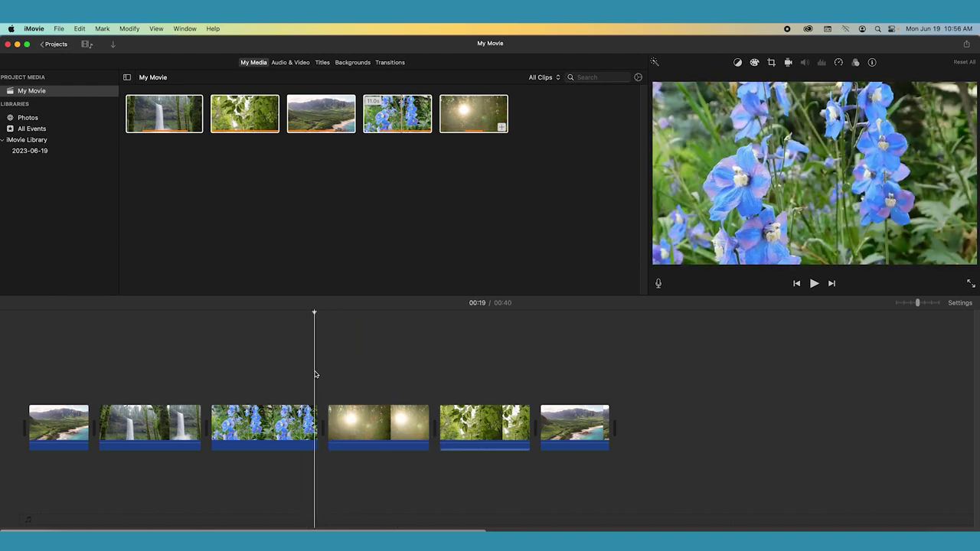
key(super+equal)
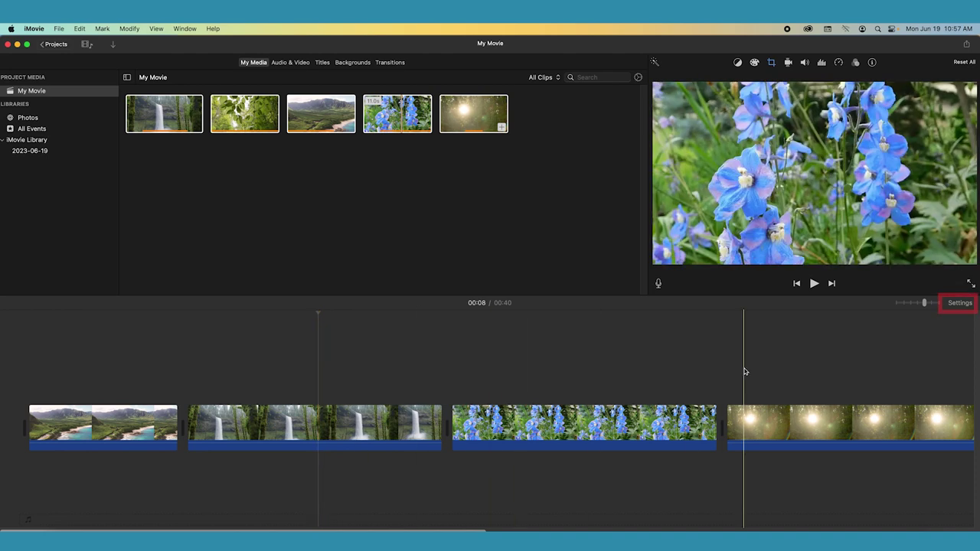
click(955, 304)
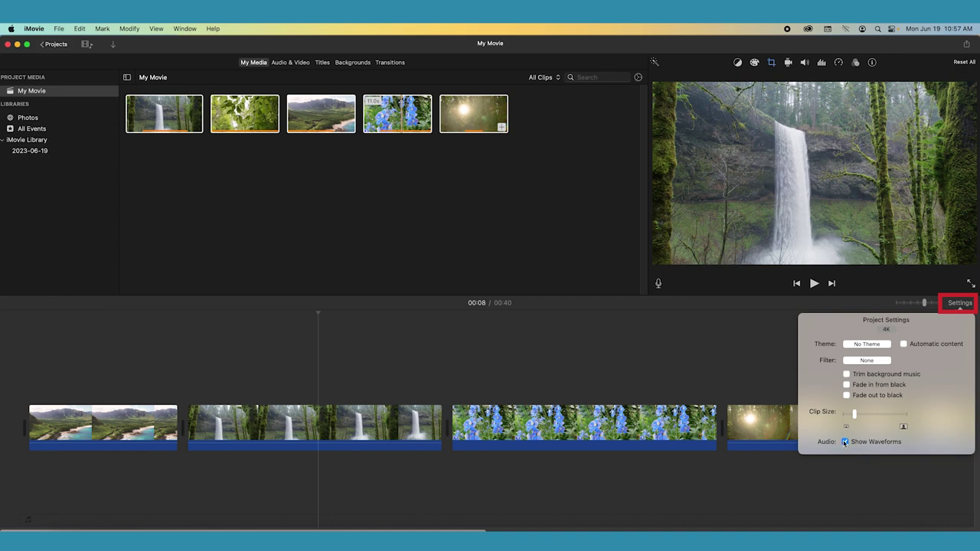
click(538, 341)
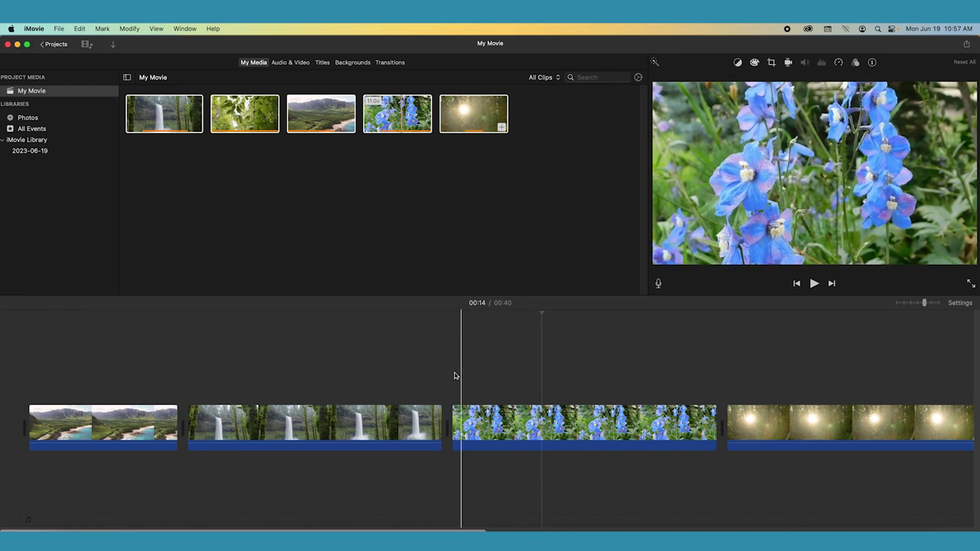
drag(408, 442, 415, 440)
Step: Set the waterfall clip's volume to 70%, toggle mute off again, and show noise reduction and equalizer
click(387, 425)
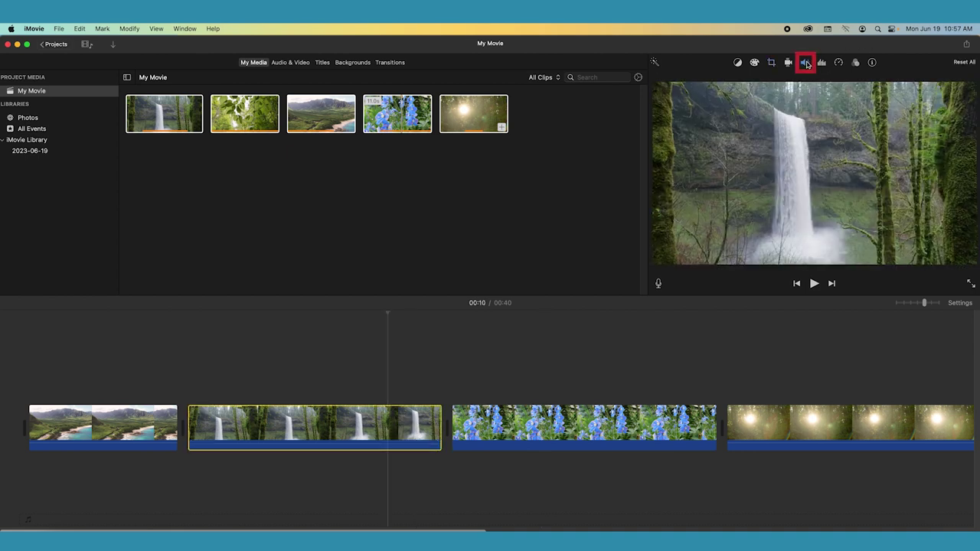
click(807, 64)
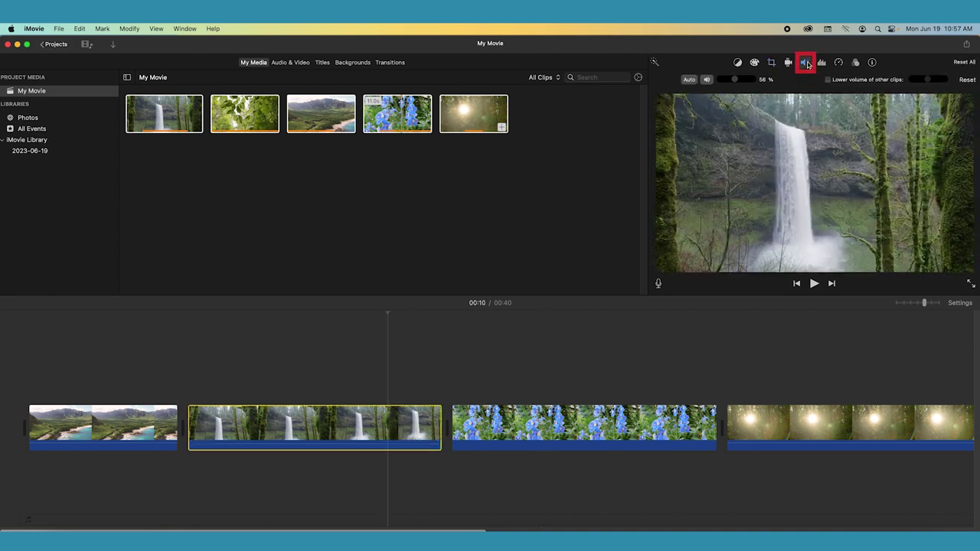
click(738, 80)
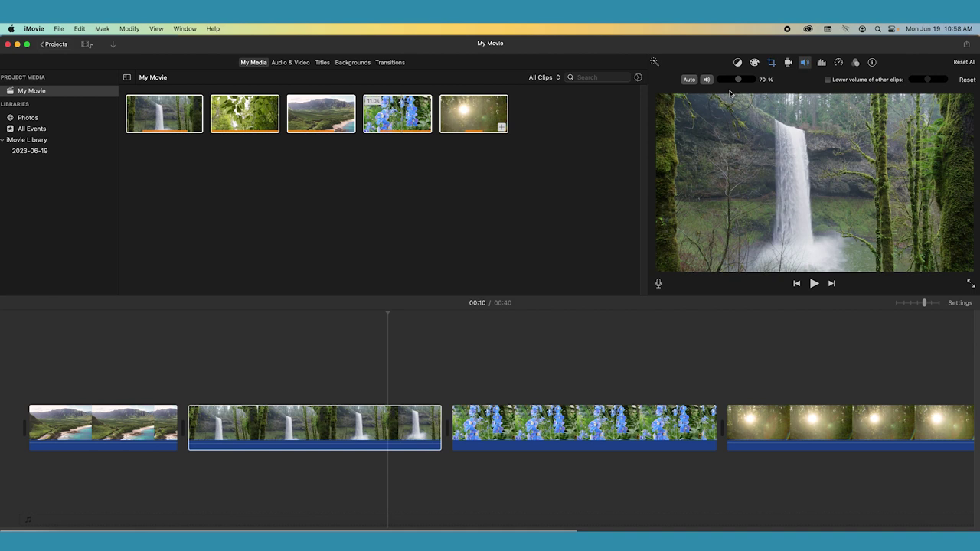
click(708, 79)
click(709, 80)
click(823, 64)
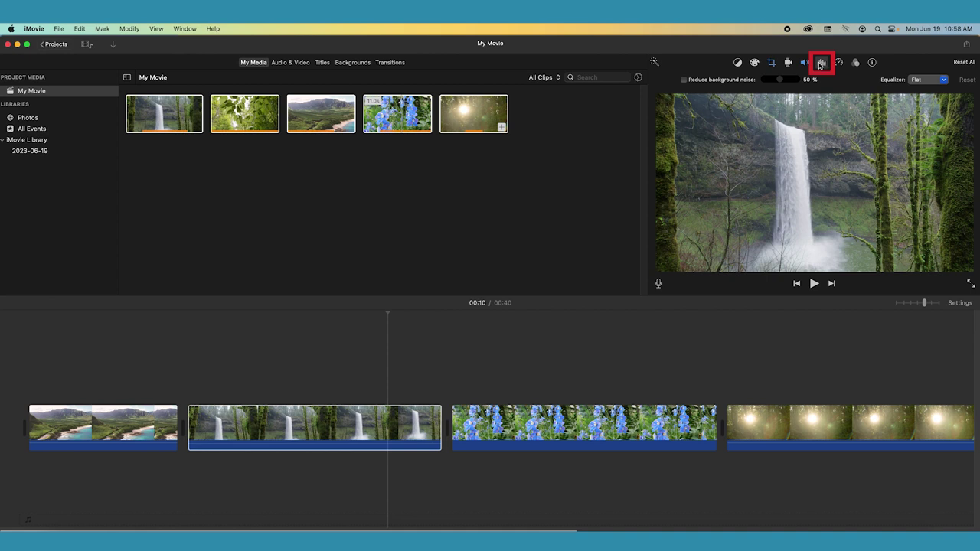
Step: Apply the Bass Boost equalizer preset to the waterfall clip
click(946, 79)
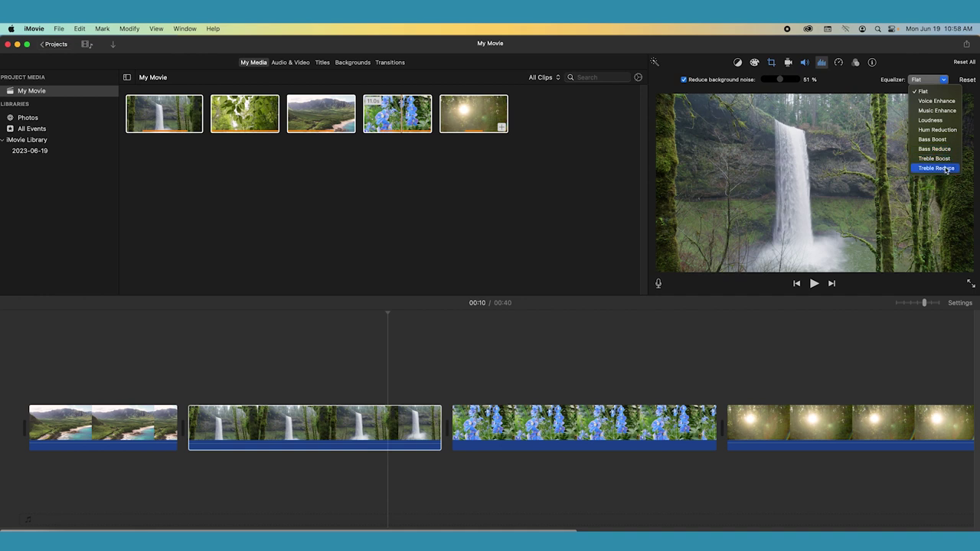
click(935, 139)
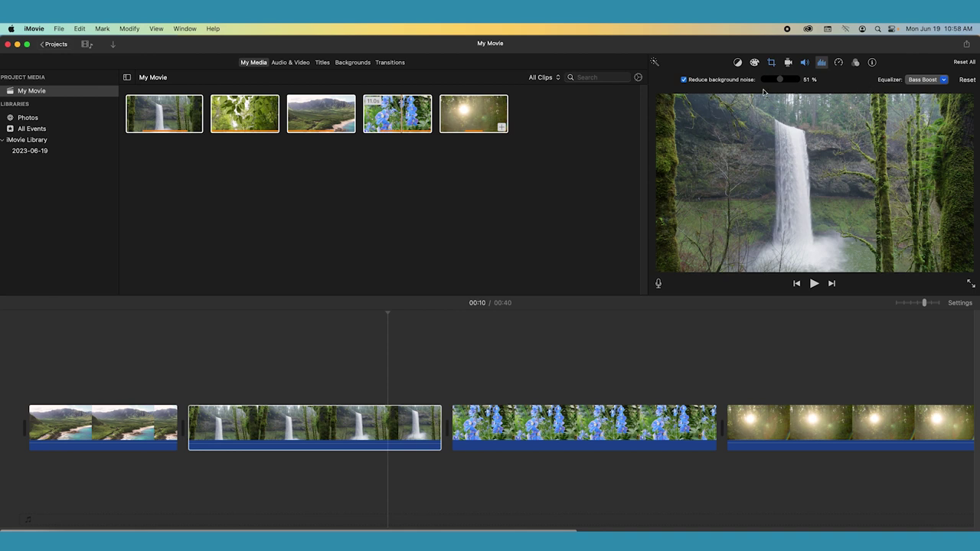
click(115, 47)
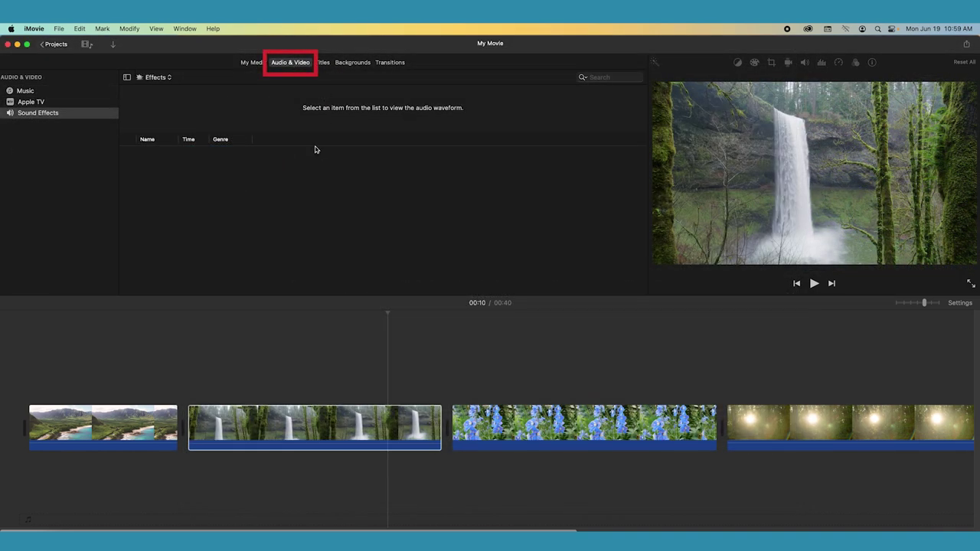
click(184, 153)
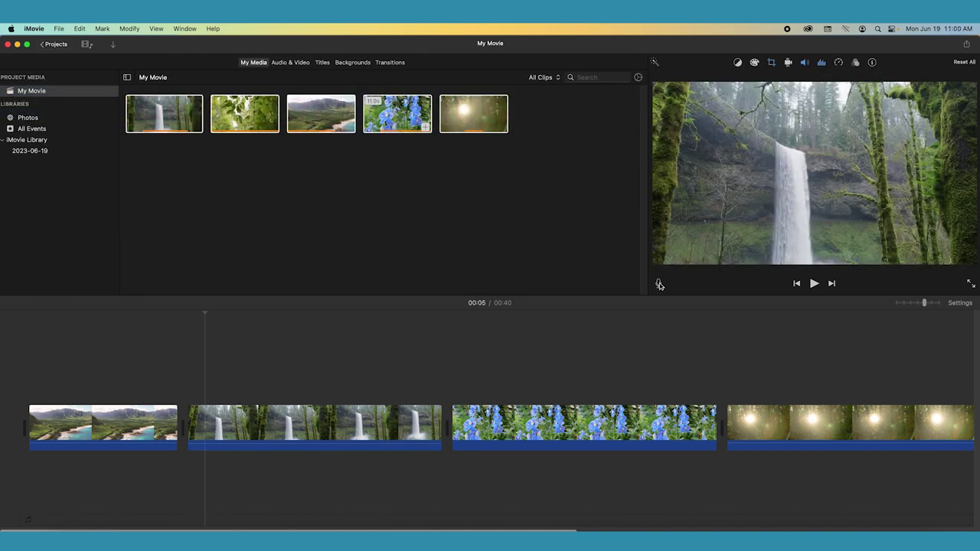
Step: Allow microphone access, keep System Setting as the input, and record a 3-second voiceover under the waterfall
click(659, 285)
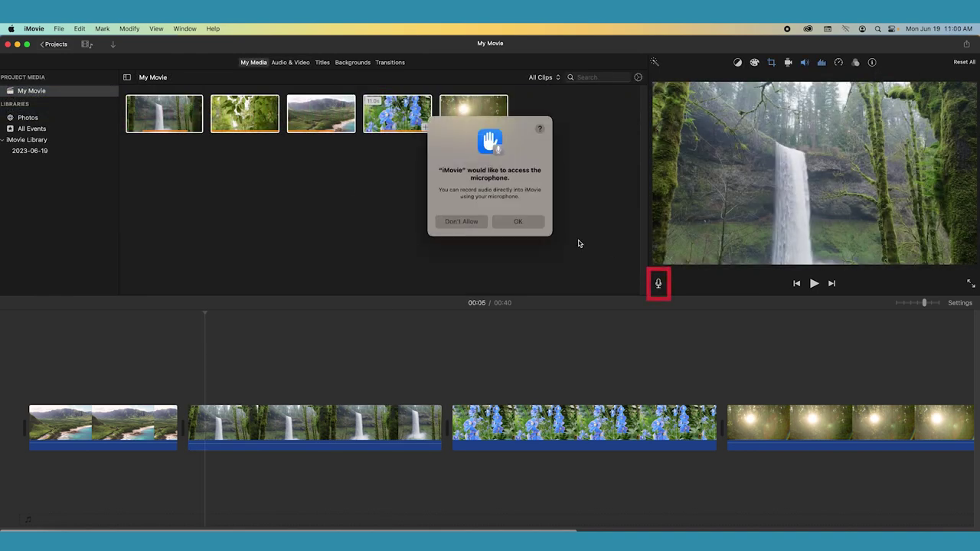
click(518, 222)
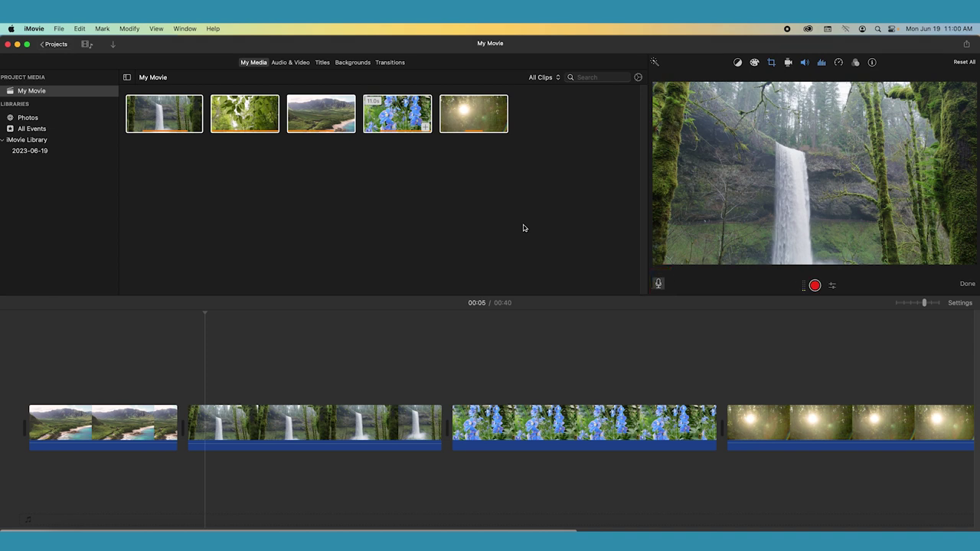
click(833, 286)
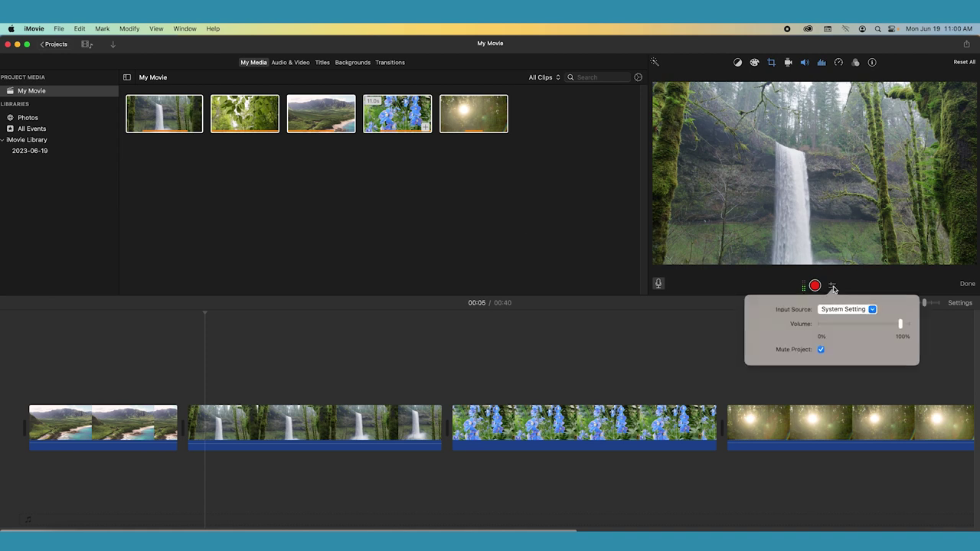
click(872, 310)
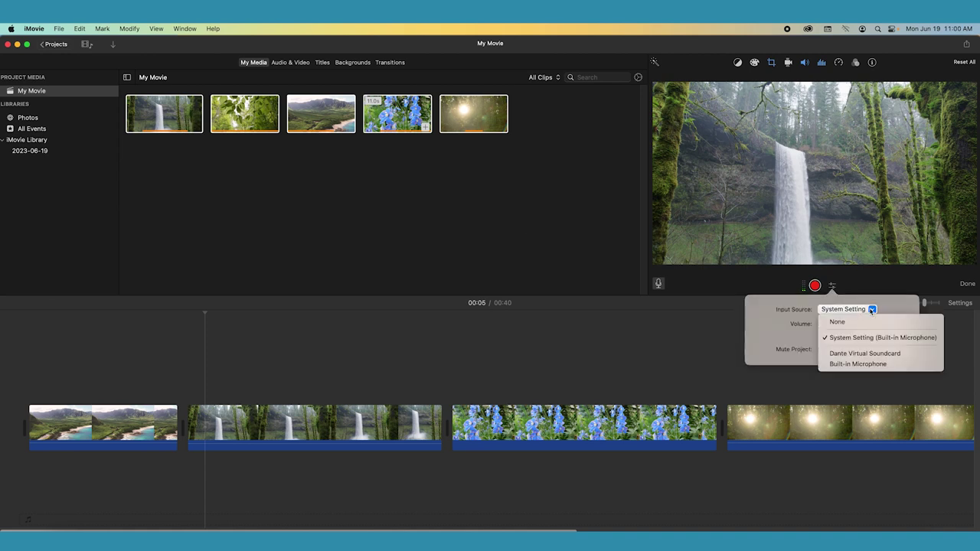
click(872, 309)
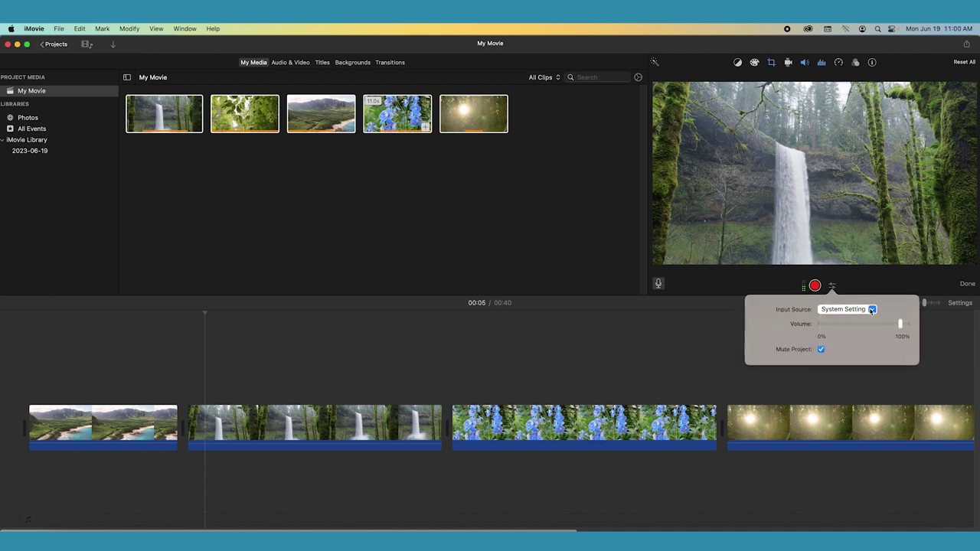
click(777, 293)
click(815, 285)
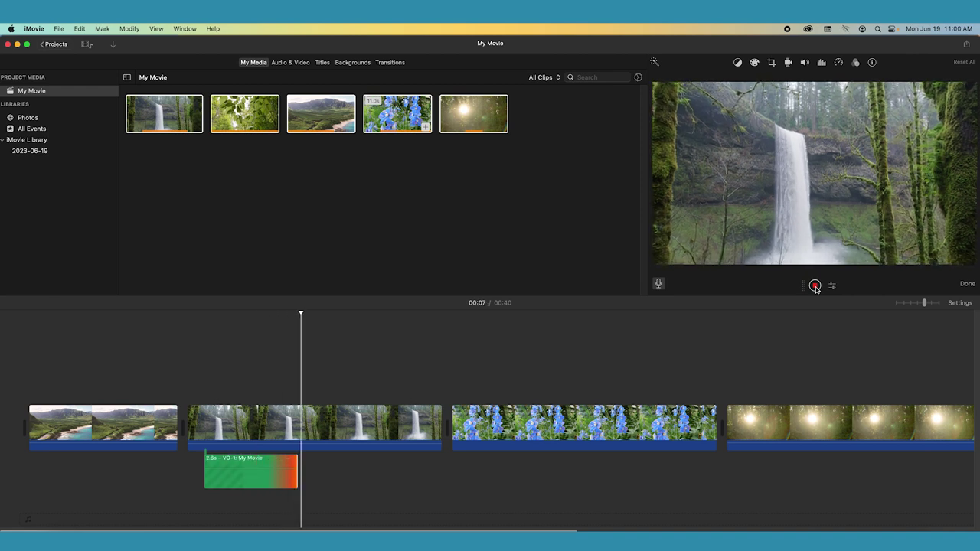
click(815, 287)
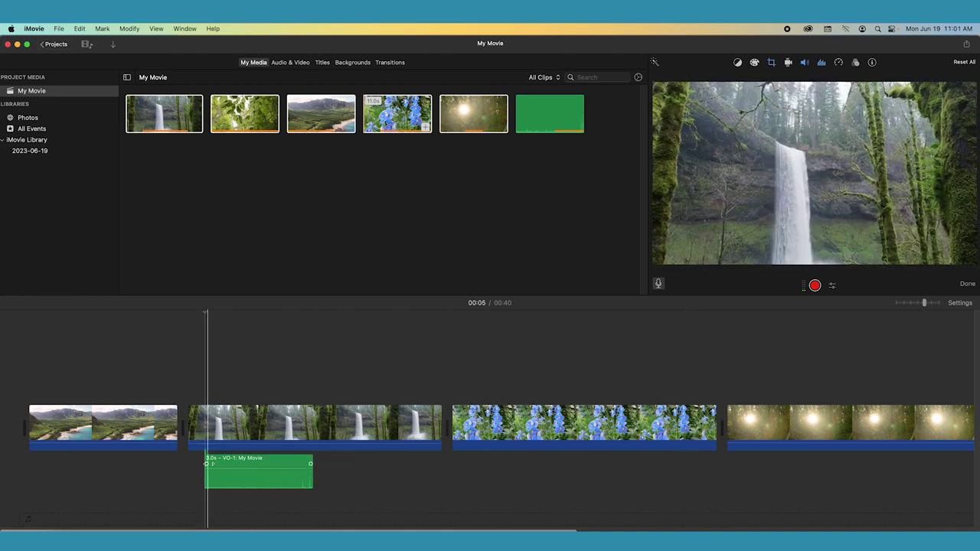
Step: Fade the VO-1 voiceover in at its start and out at its end
drag(206, 464, 218, 471)
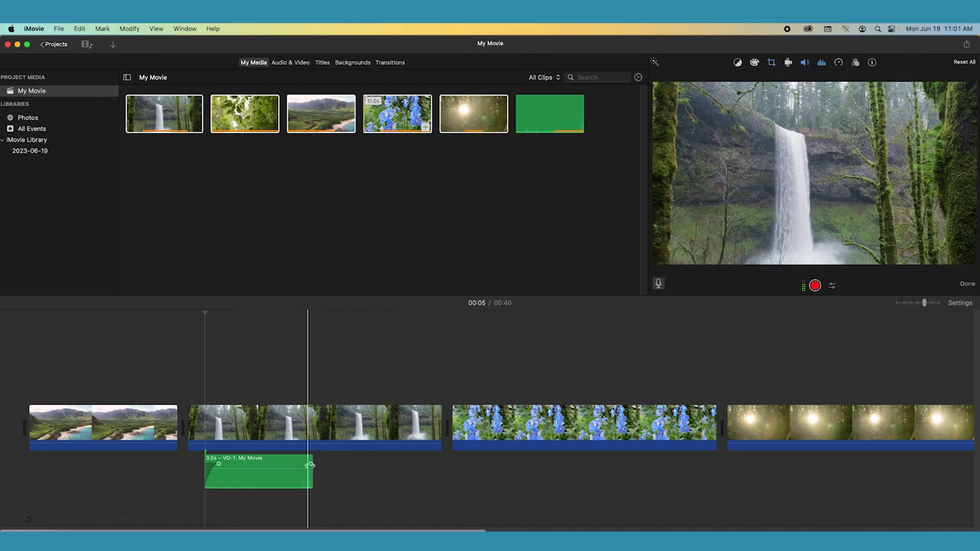
drag(311, 464, 301, 465)
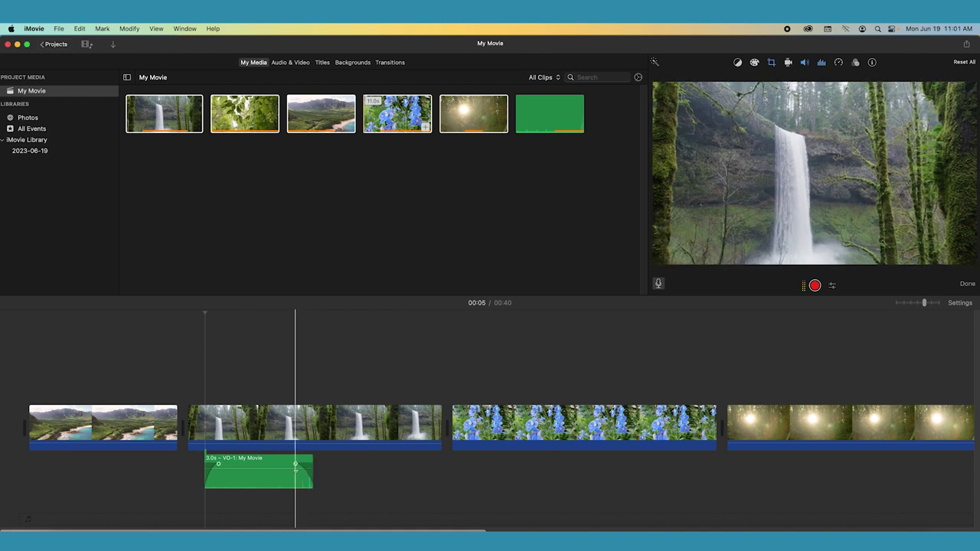
click(330, 484)
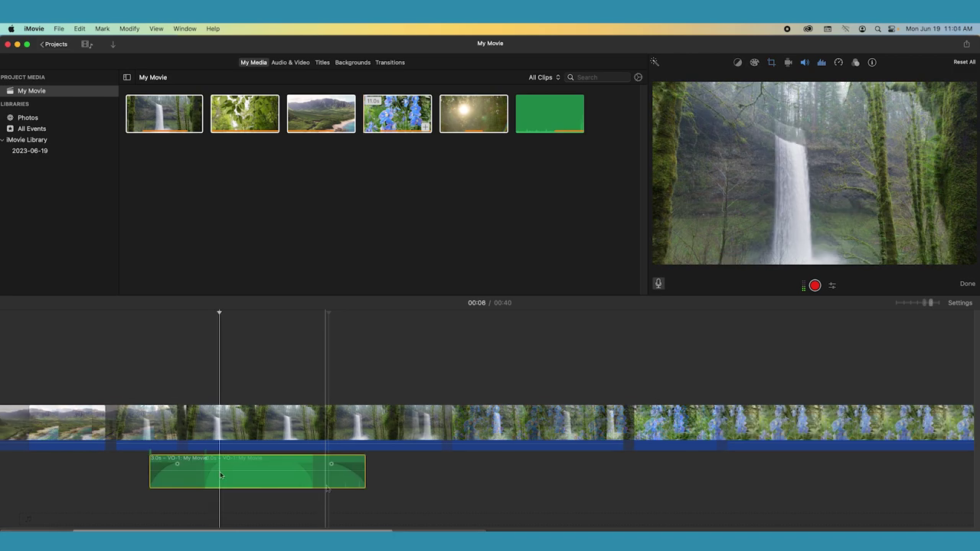
Step: Add volume keyframes on the voiceover, lowering one point and raising another to 141%
click(222, 471)
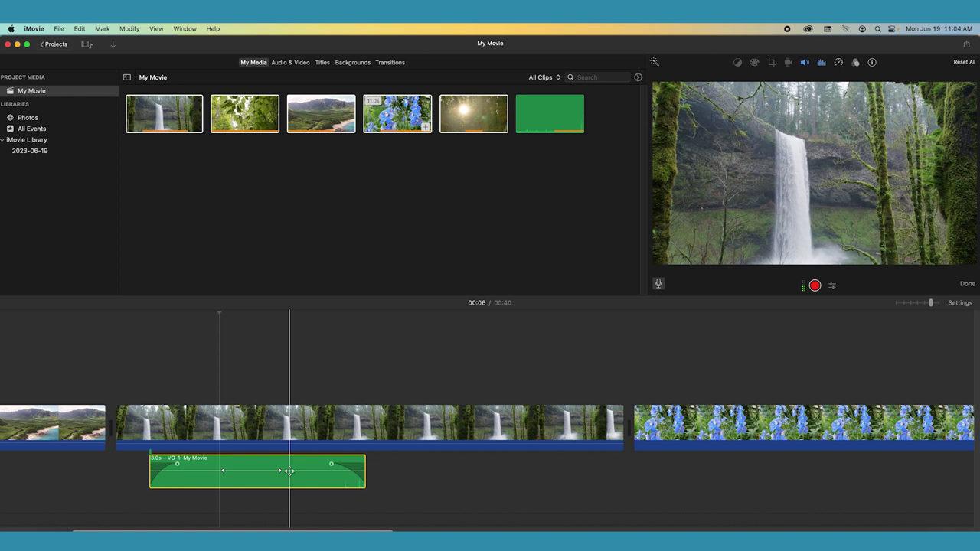
alt+click(290, 470)
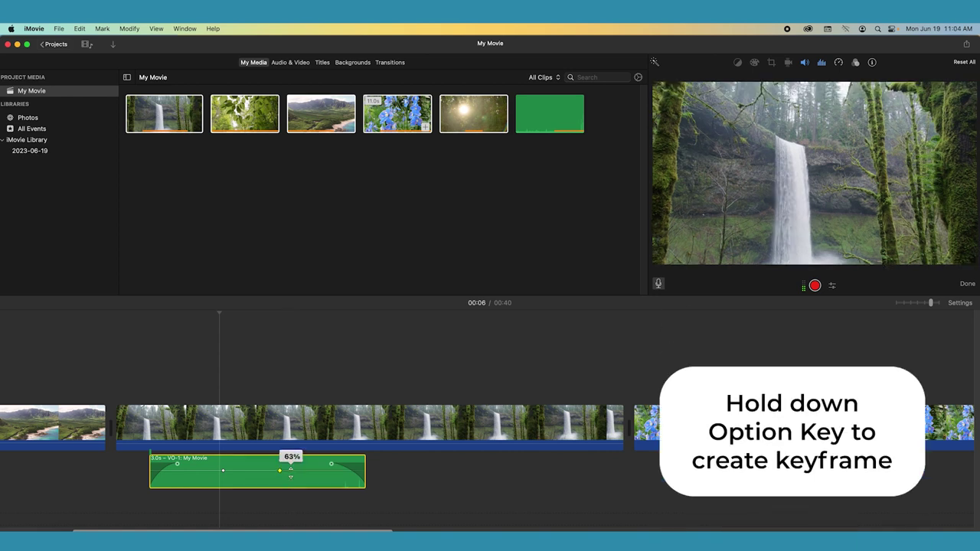
drag(290, 470, 277, 482)
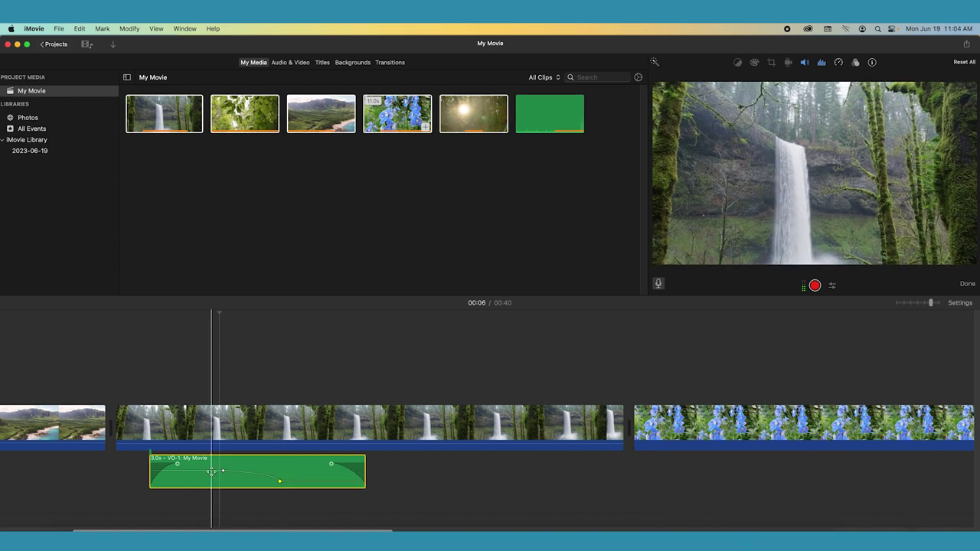
drag(212, 470, 211, 468)
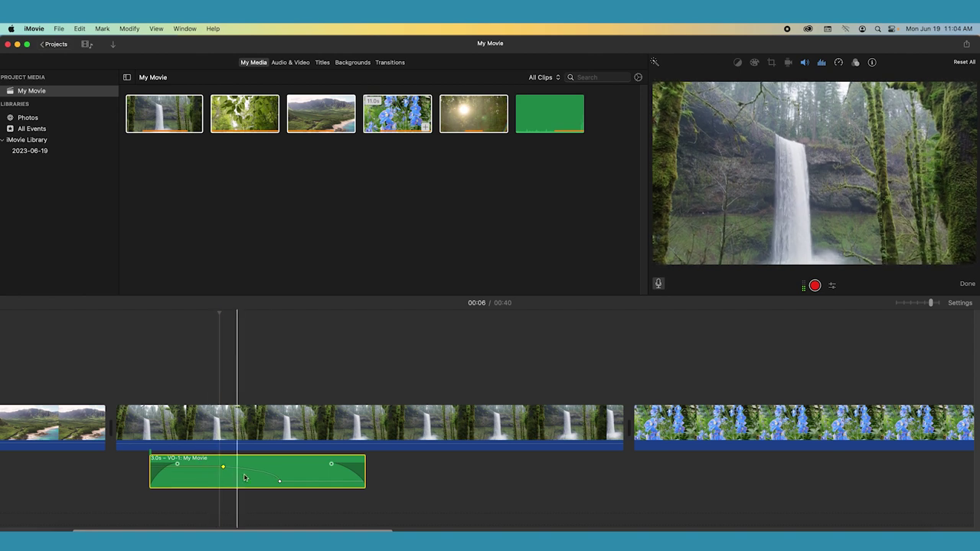
click(281, 483)
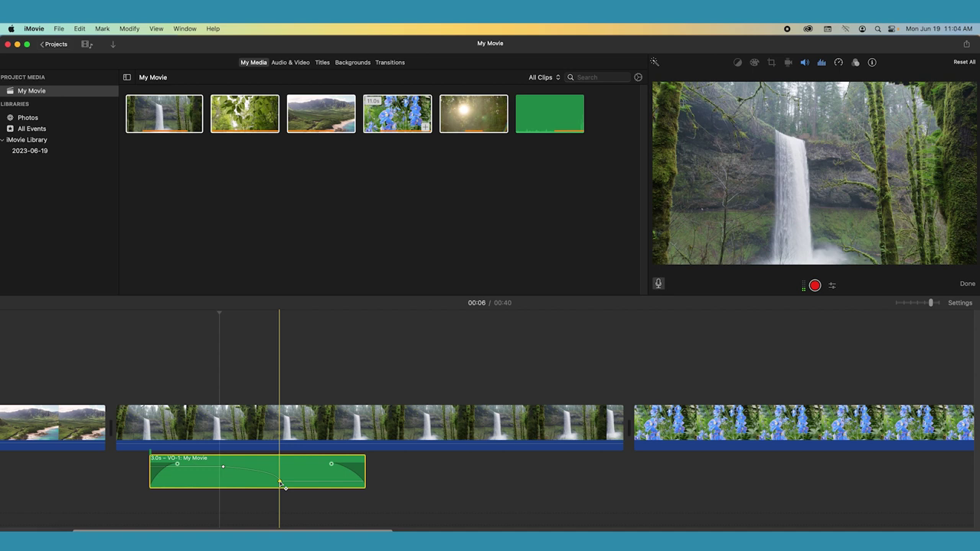
Step: Delete both voiceover volume keyframes and zoom the timeline out to show the whole movie
right_click(280, 482)
click(311, 486)
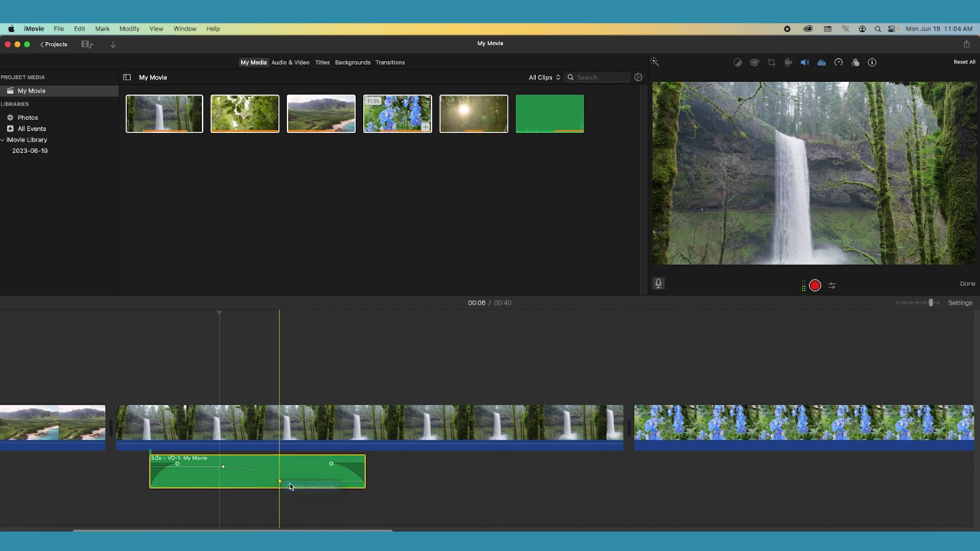
right_click(224, 468)
click(235, 474)
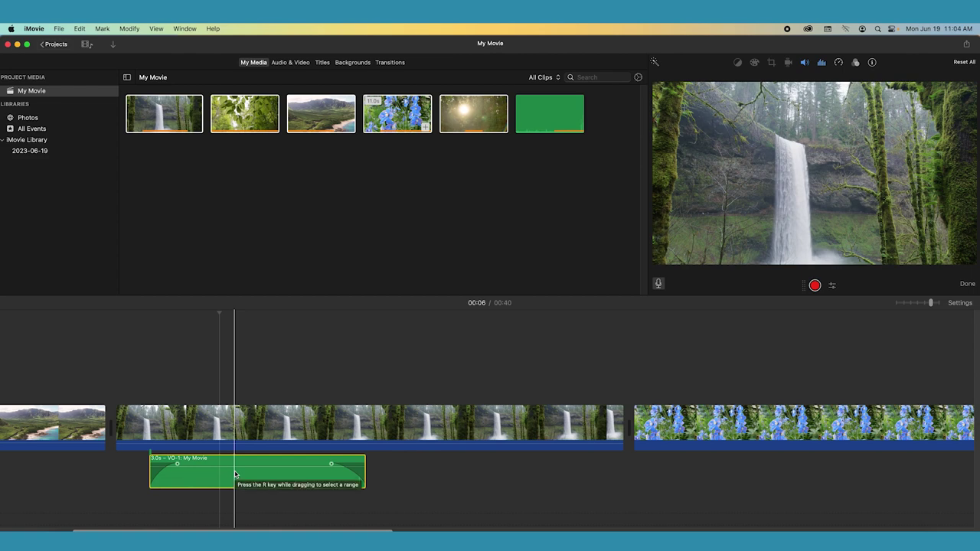
click(292, 475)
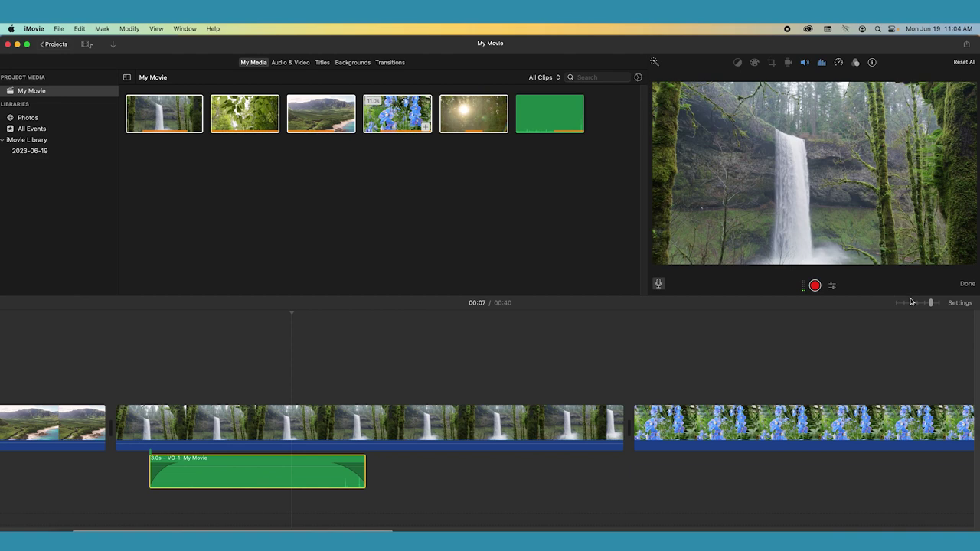
drag(931, 303, 918, 304)
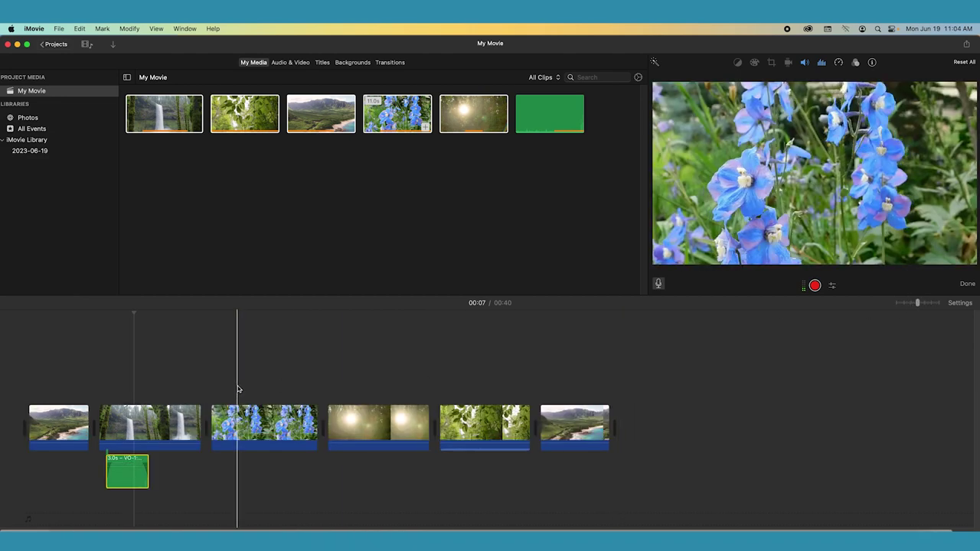
click(151, 384)
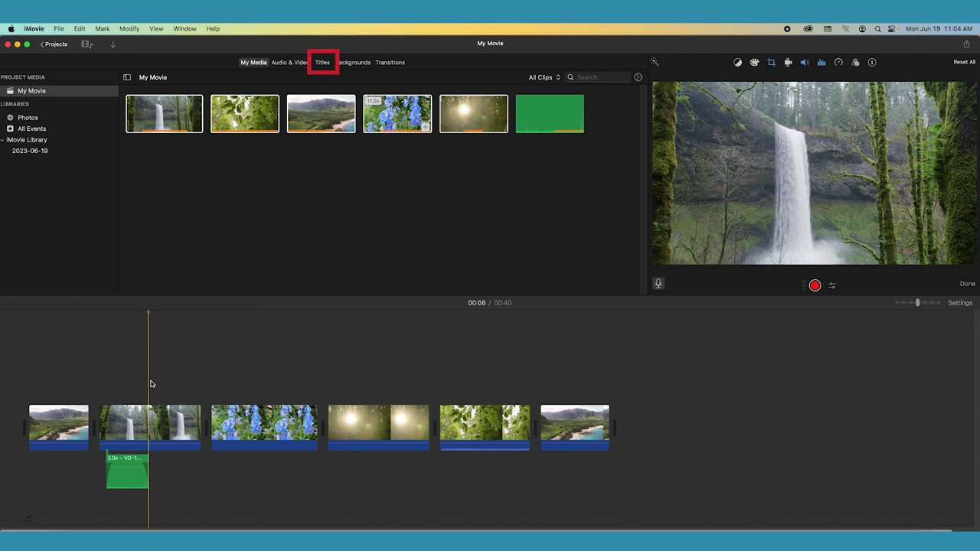
Step: Add a Chromatic title at the start and a 7-second Line Lower Third over the waterfall
click(324, 62)
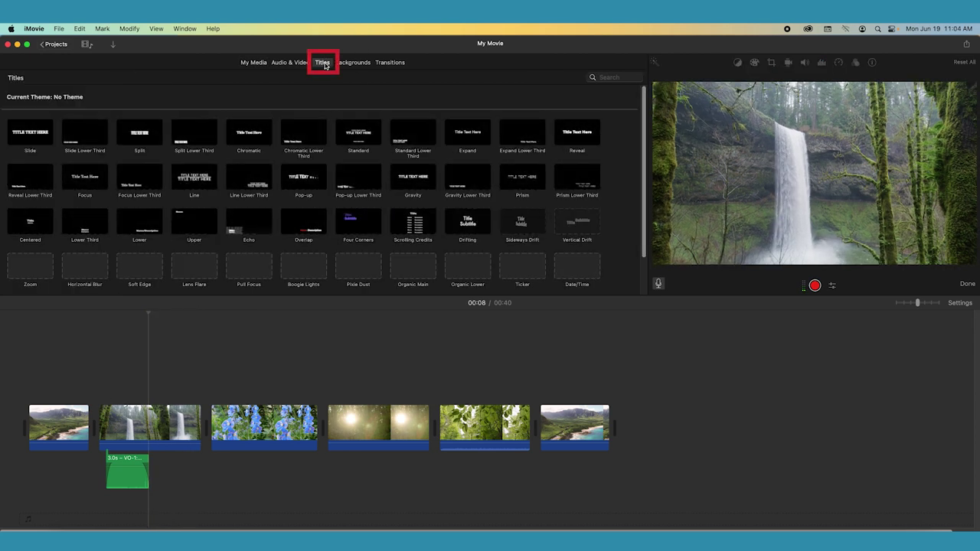
drag(249, 134, 11, 437)
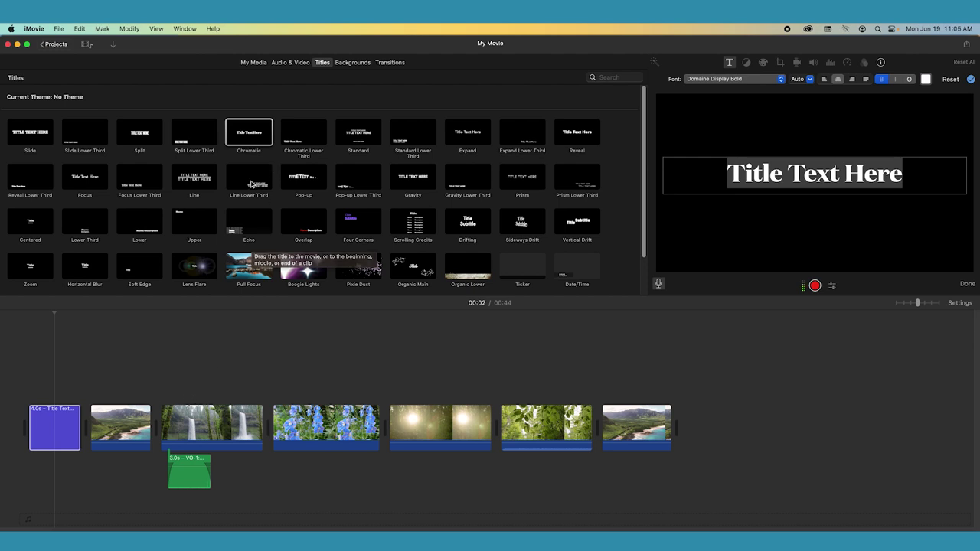
drag(252, 184, 165, 397)
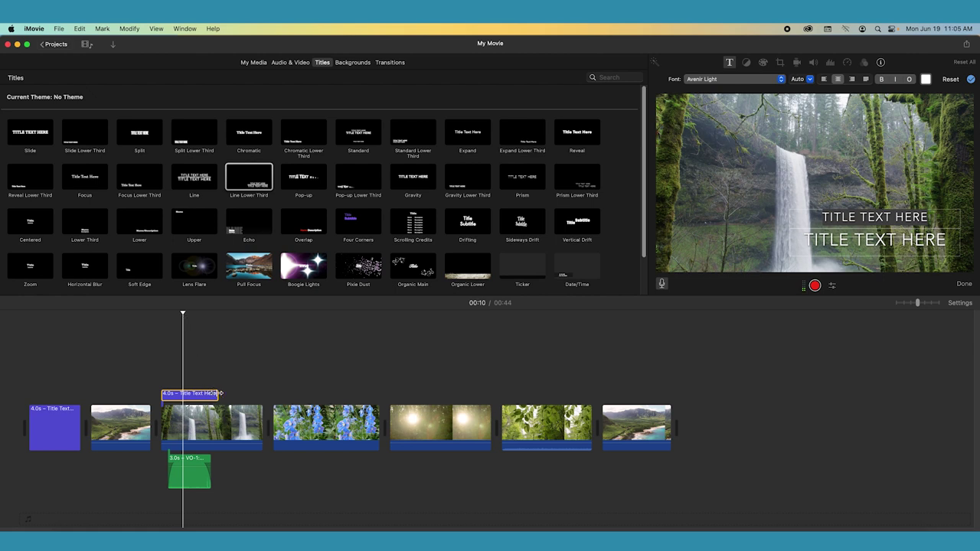
drag(219, 394, 262, 398)
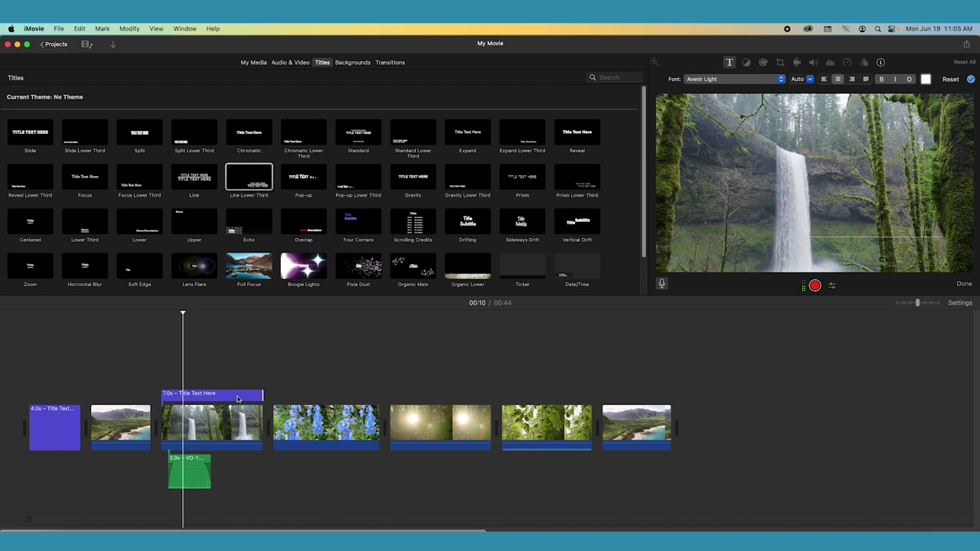
click(232, 398)
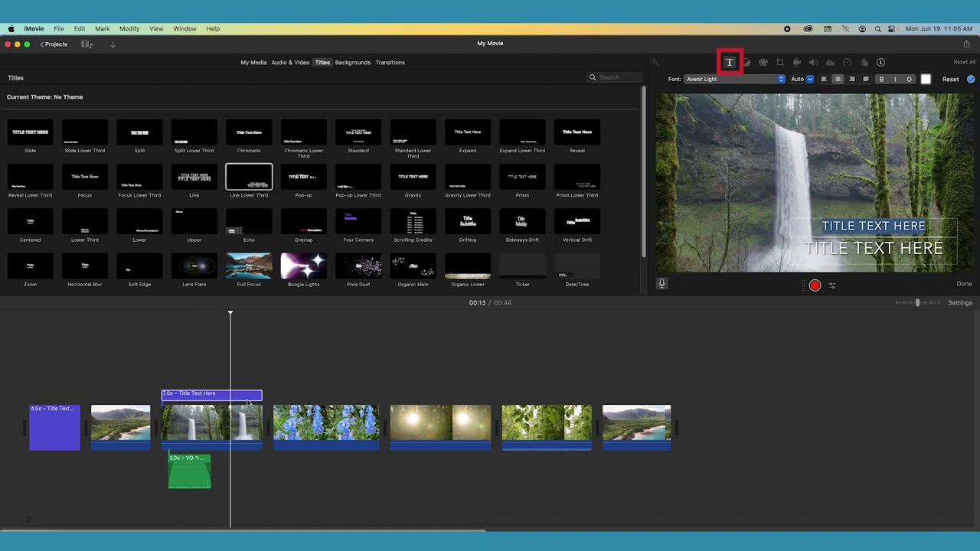
Step: Change the lower-third title's two lines to 'IMOVIE' and 'VIDEO EDITING'
click(731, 65)
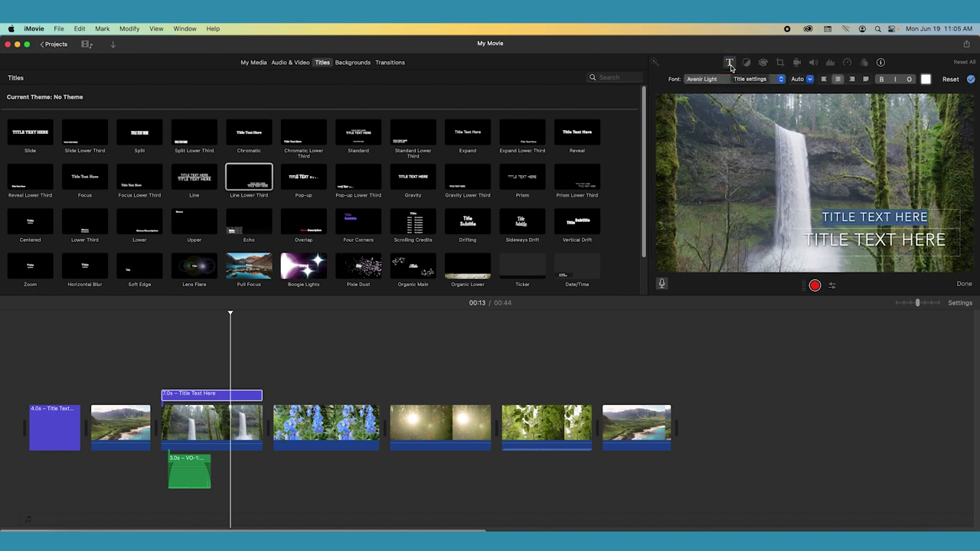
drag(928, 221, 827, 221)
text(IMOVIE)
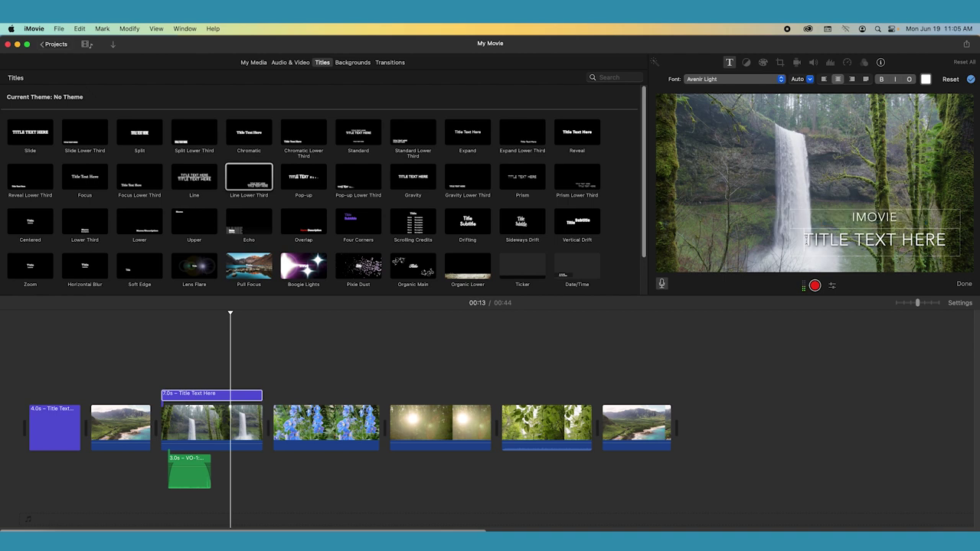
drag(806, 239, 947, 240)
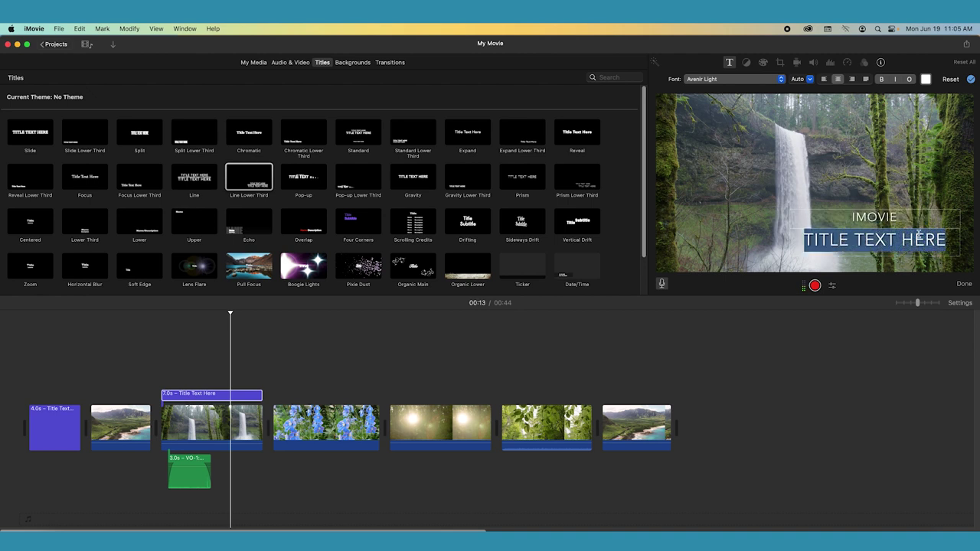
text(VIDEO EDITING)
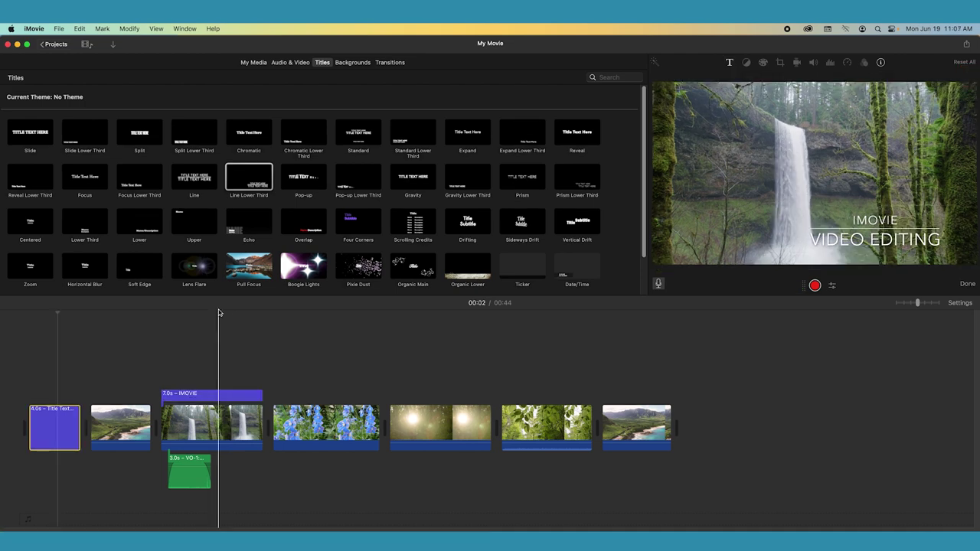
click(293, 327)
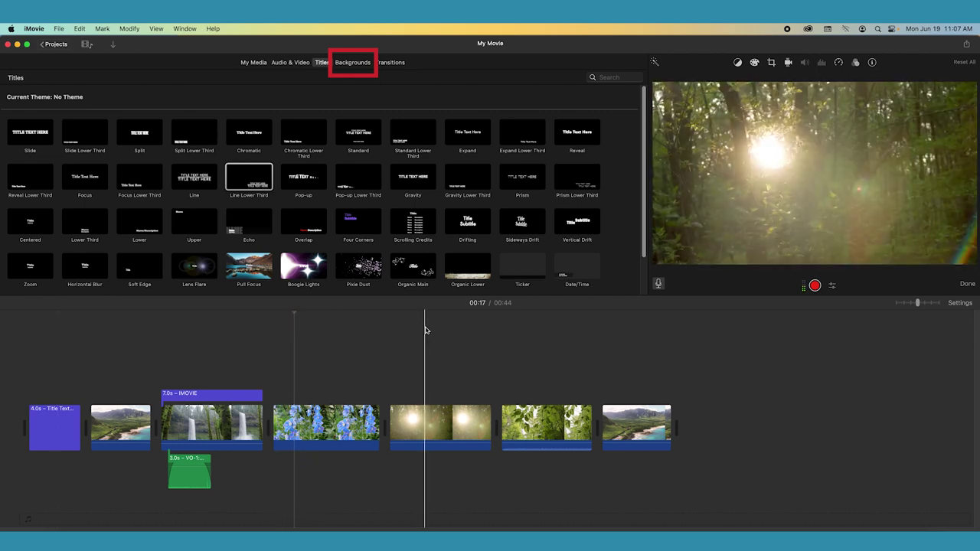
Step: Put a Gradient background in the storyline with the trimmed sunlit forest clip layered above it
click(426, 330)
click(355, 64)
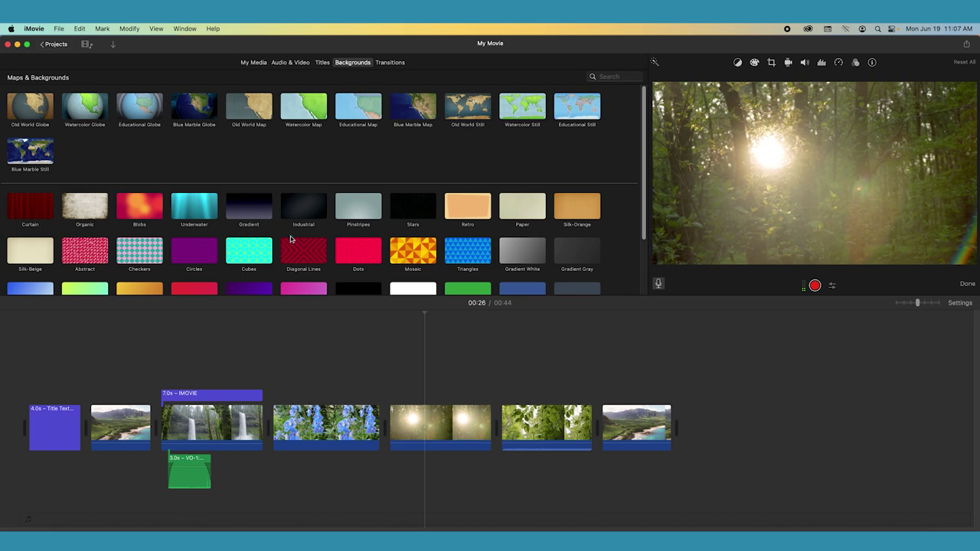
drag(246, 211, 392, 471)
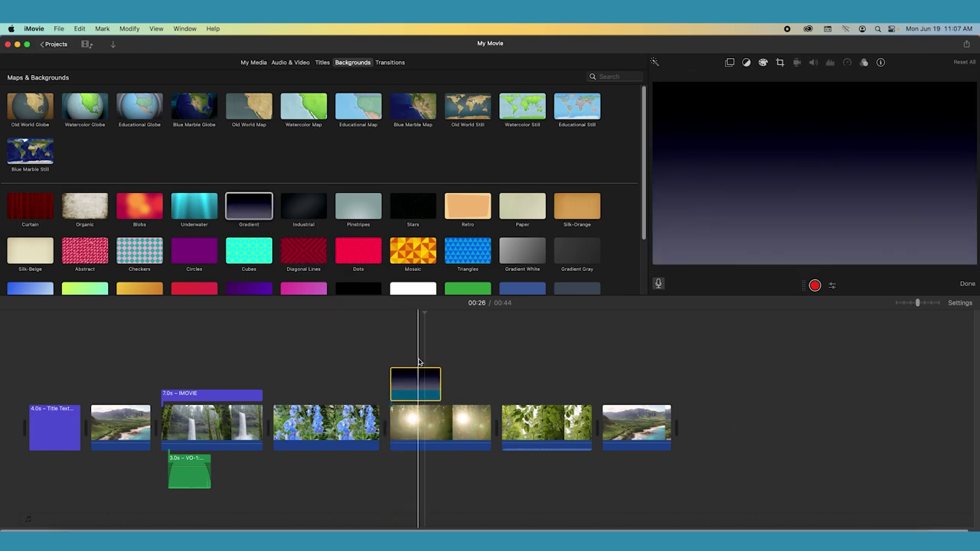
click(419, 378)
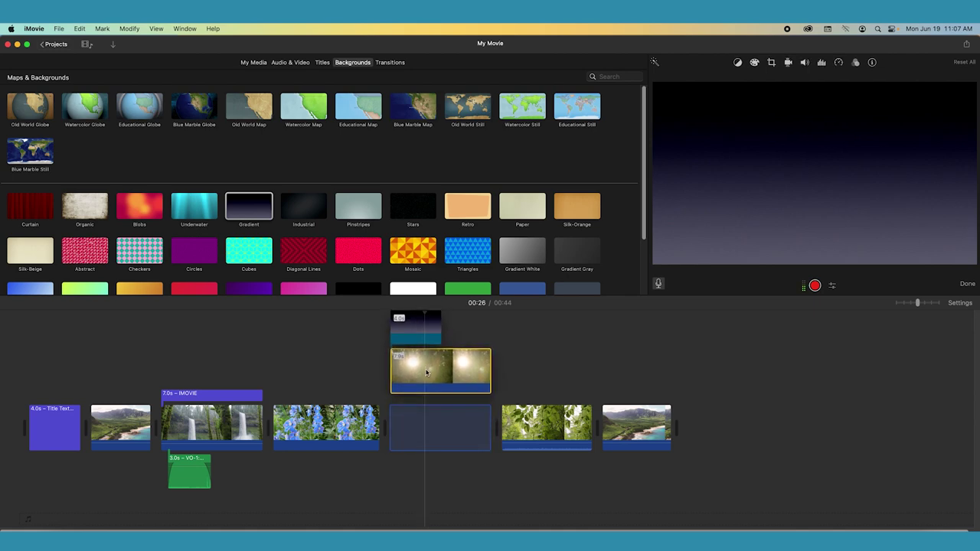
drag(419, 378, 406, 429)
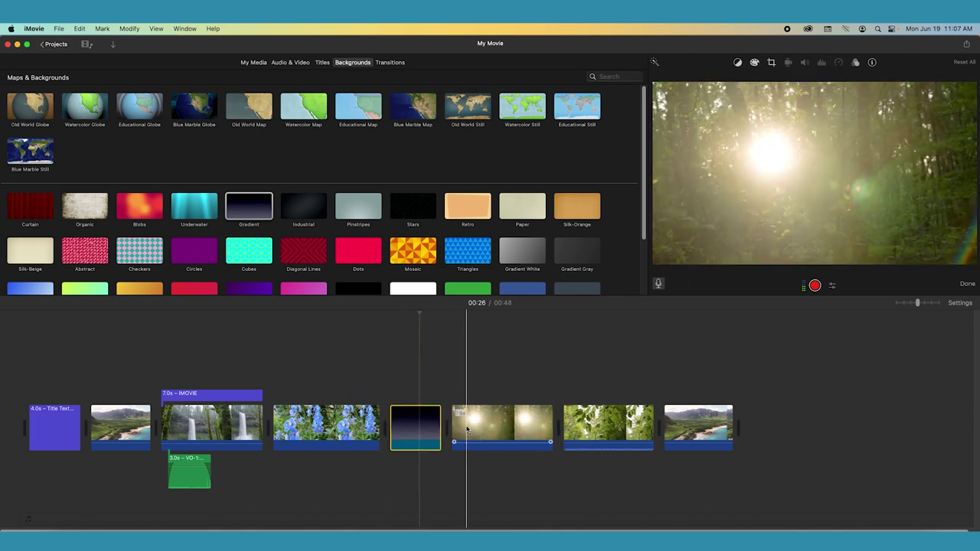
drag(469, 425, 407, 387)
drag(499, 379, 429, 369)
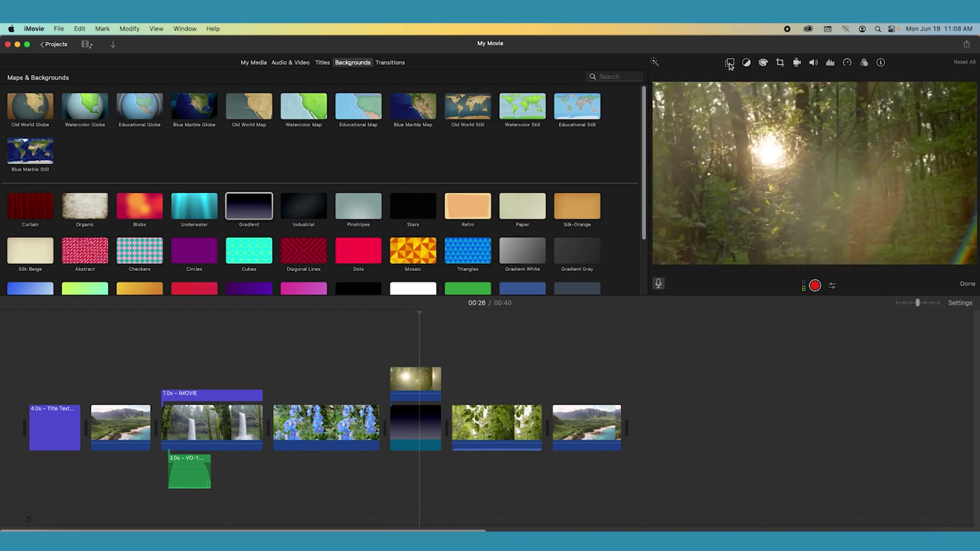
click(729, 64)
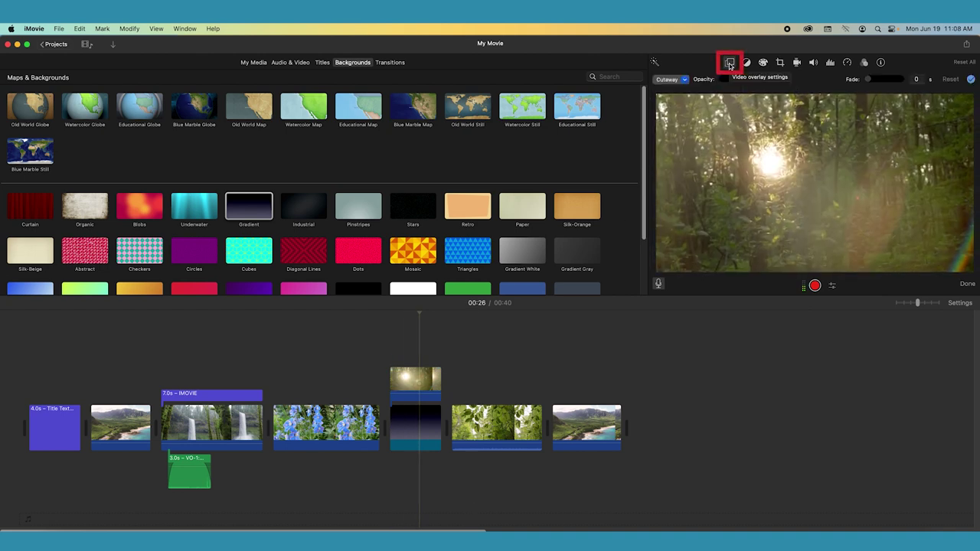
Step: Try Split Screen and Picture in Picture on the forest overlay, settling on Green/Blue Screen
click(684, 80)
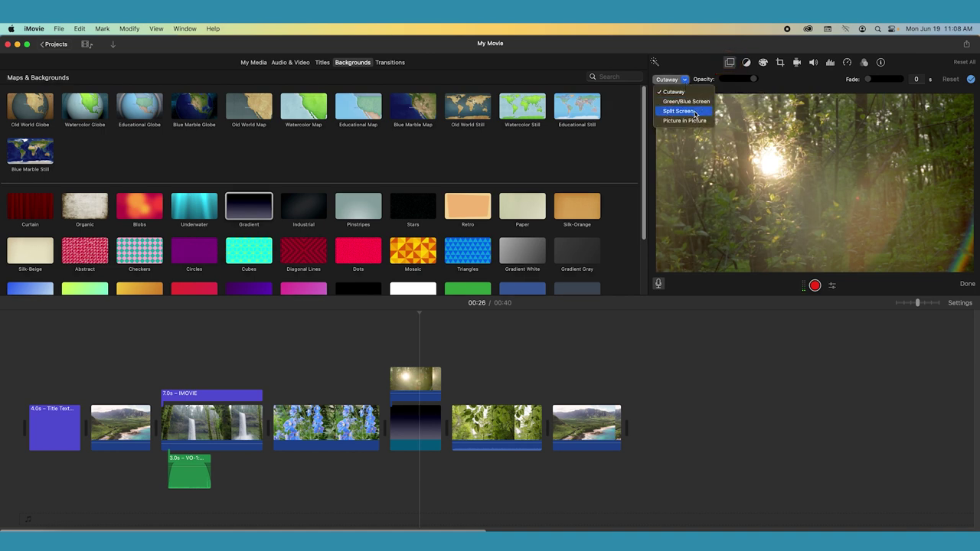
click(692, 112)
click(687, 81)
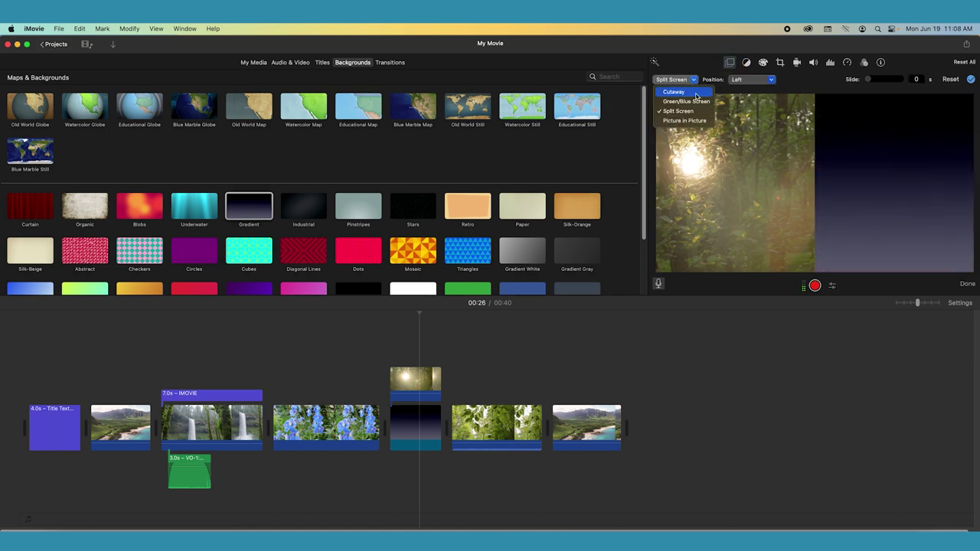
click(692, 121)
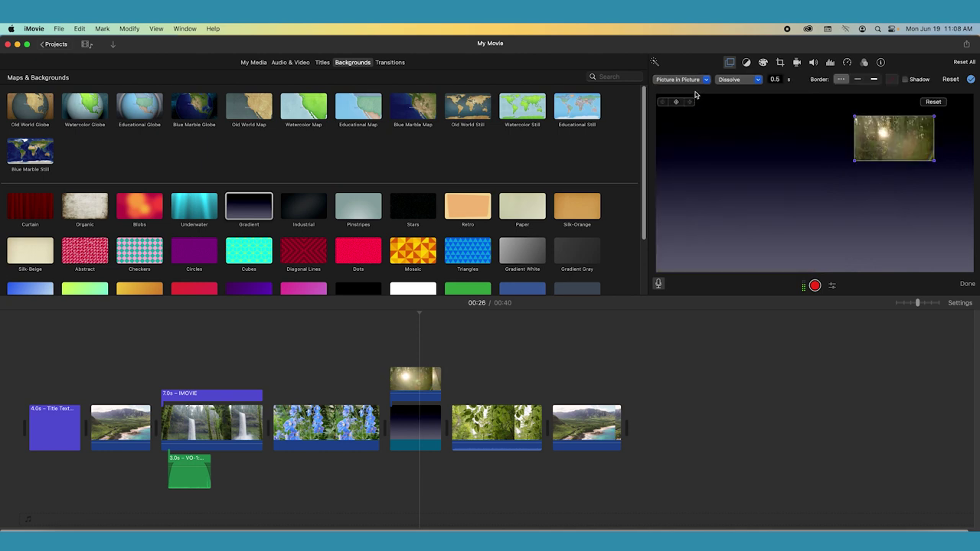
click(705, 81)
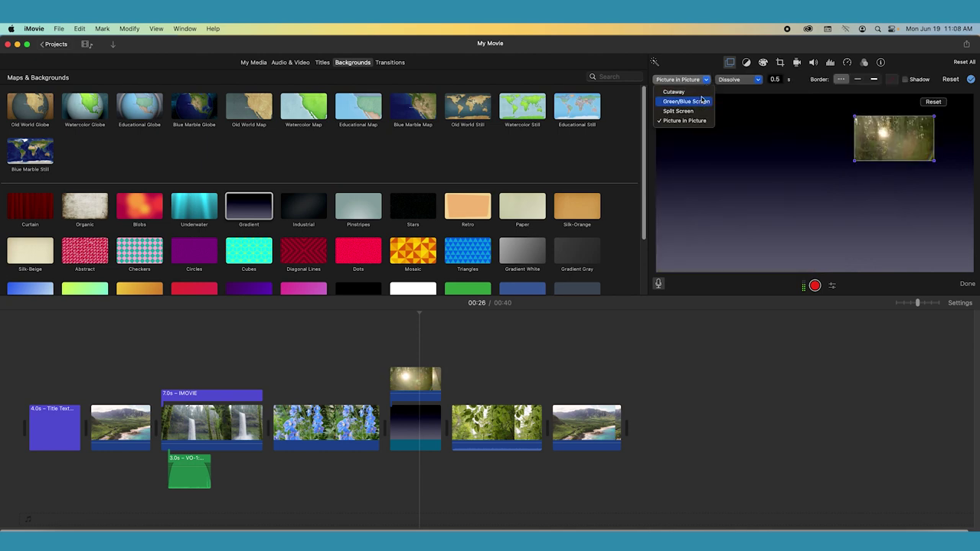
click(701, 101)
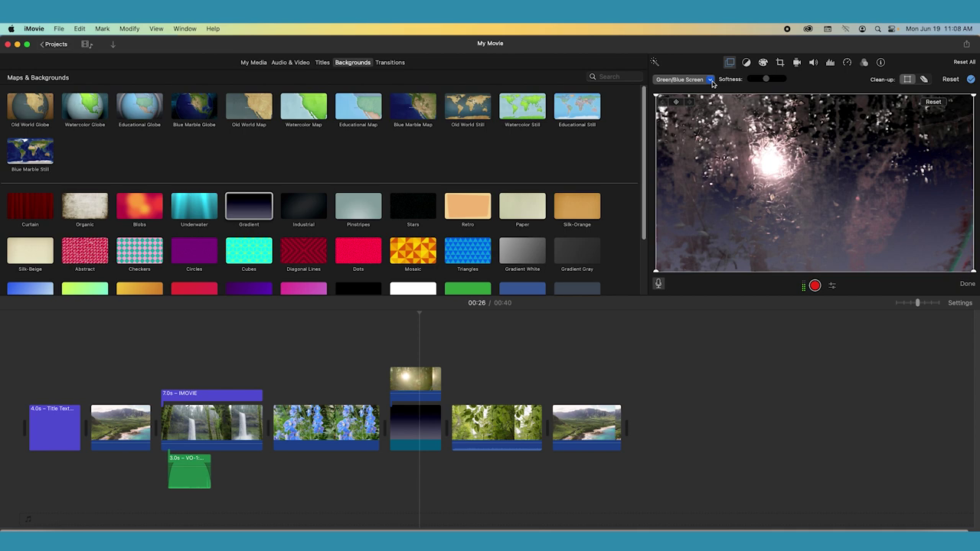
click(711, 79)
click(710, 79)
click(352, 426)
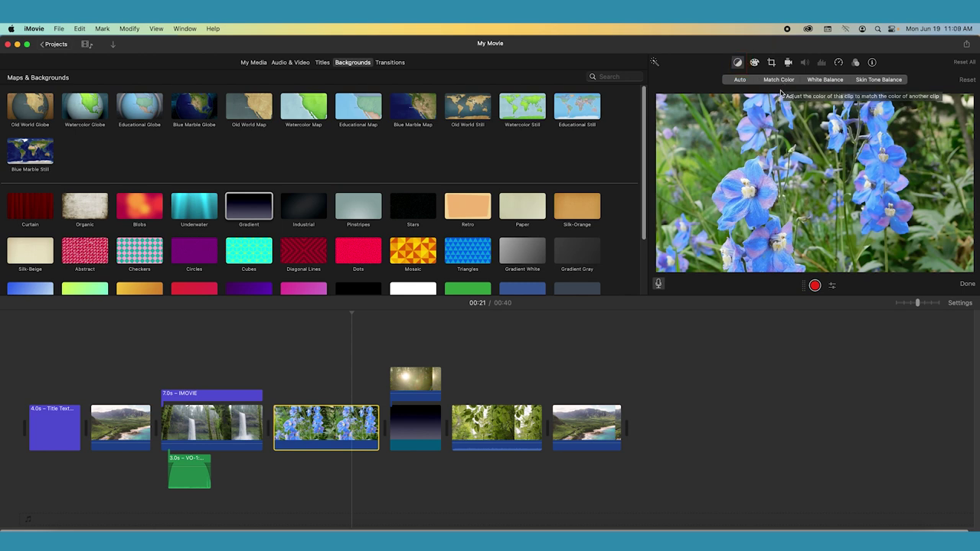
Step: Try White Balance on the blue flowers clip, cancel it, then apply Auto colour balance
click(825, 80)
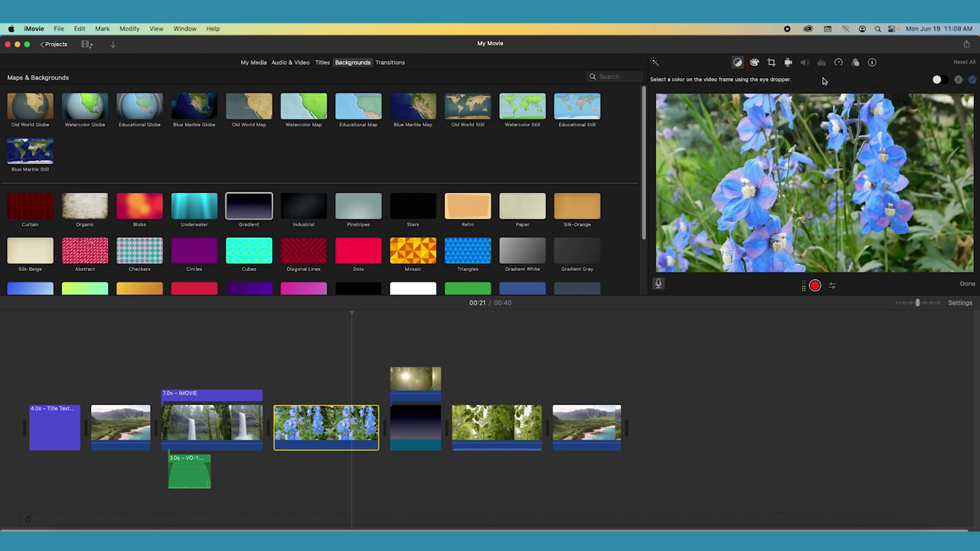
click(960, 81)
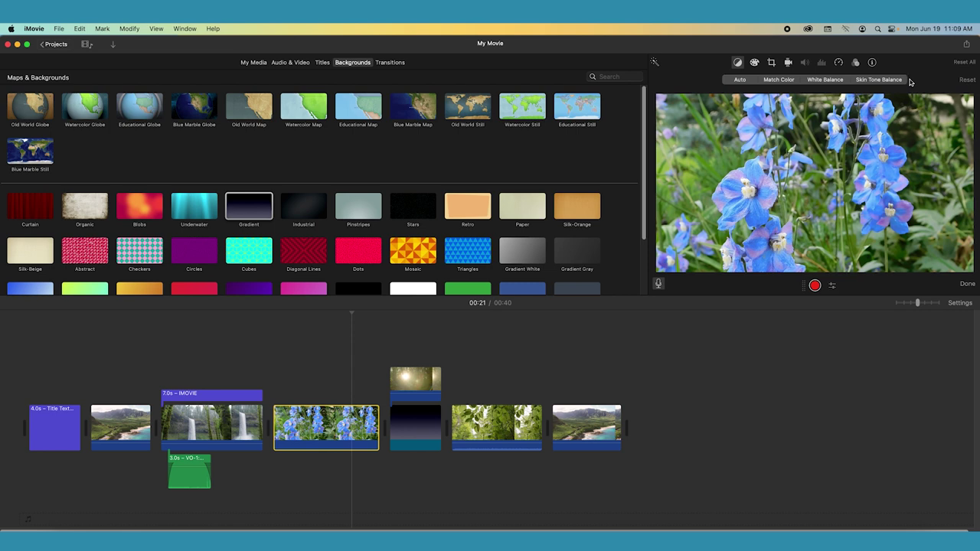
click(741, 81)
click(732, 82)
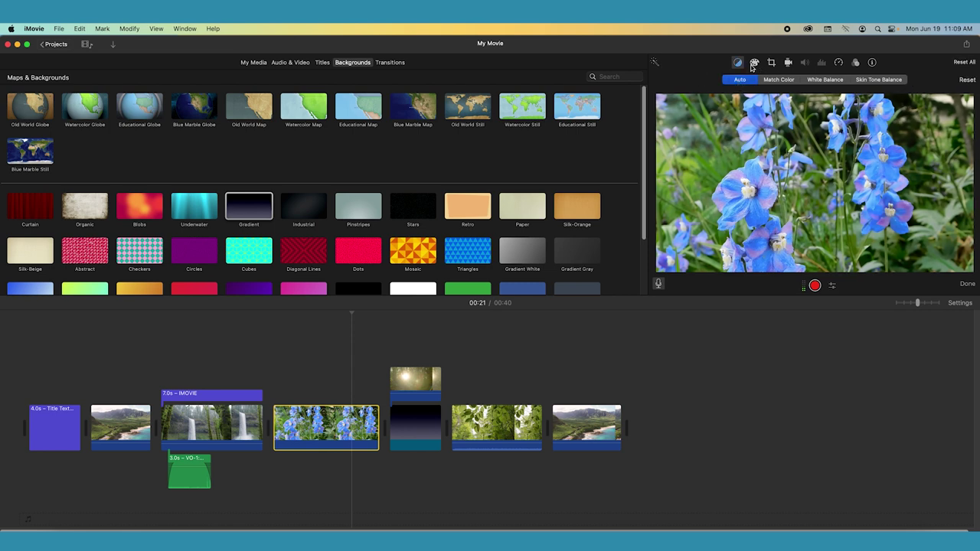
Step: Slightly darken the flowers clip, reduce its saturation, warm its colours, then apply Enhance
click(753, 64)
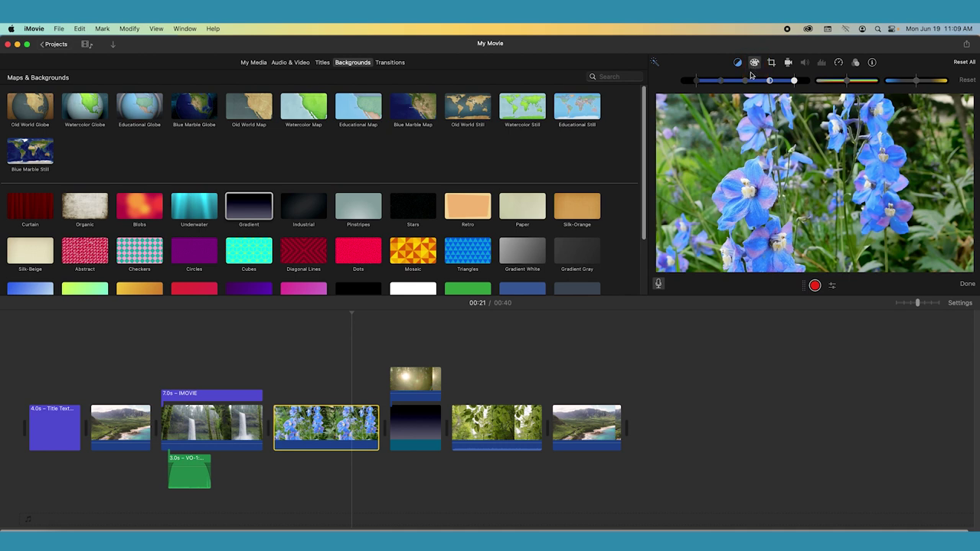
mouse_move(746, 80)
mouse_down()
mouse_move(755, 83)
mouse_move(746, 83)
mouse_up()
mouse_move(850, 84)
mouse_down()
mouse_move(872, 84)
mouse_move(823, 86)
mouse_move(856, 82)
mouse_up()
mouse_move(918, 82)
mouse_down()
mouse_move(907, 88)
mouse_move(939, 88)
mouse_move(914, 90)
mouse_up()
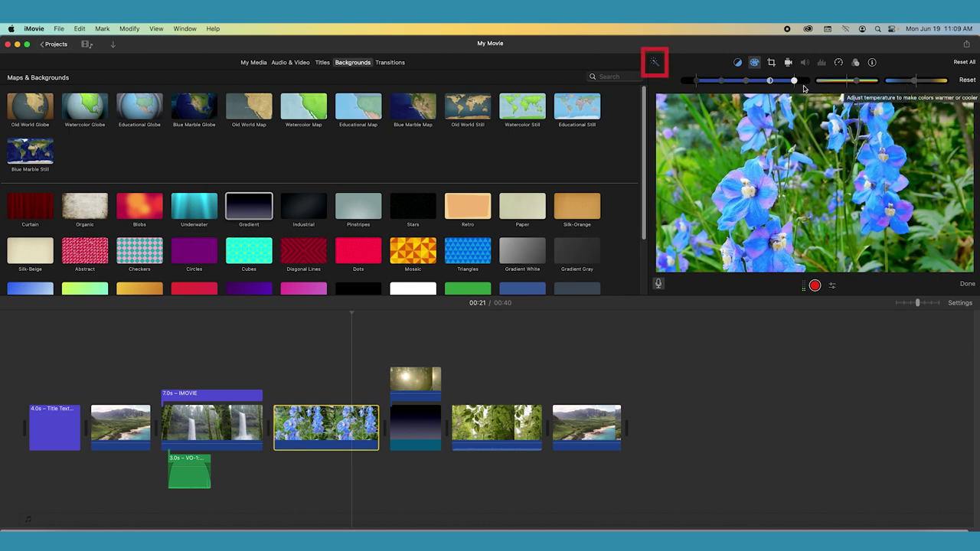
click(655, 65)
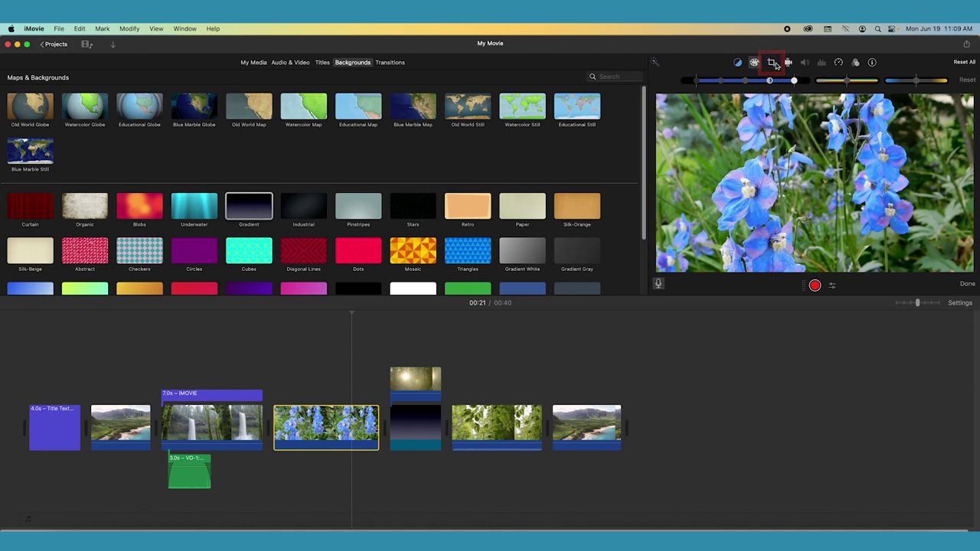
click(775, 63)
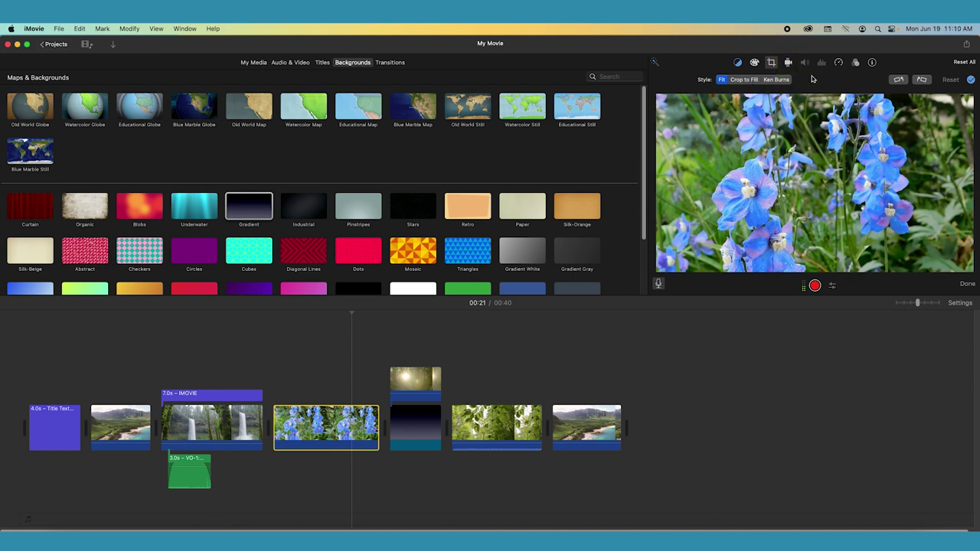
Step: Turn on 33% stabilization for the flowers clip, then try Slow speed and undo it
click(788, 62)
click(685, 80)
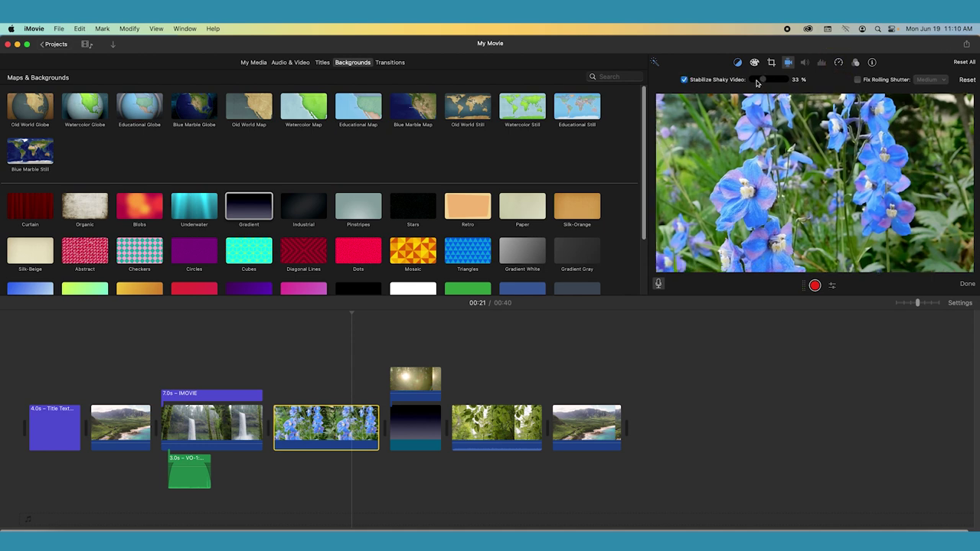
click(838, 63)
click(741, 79)
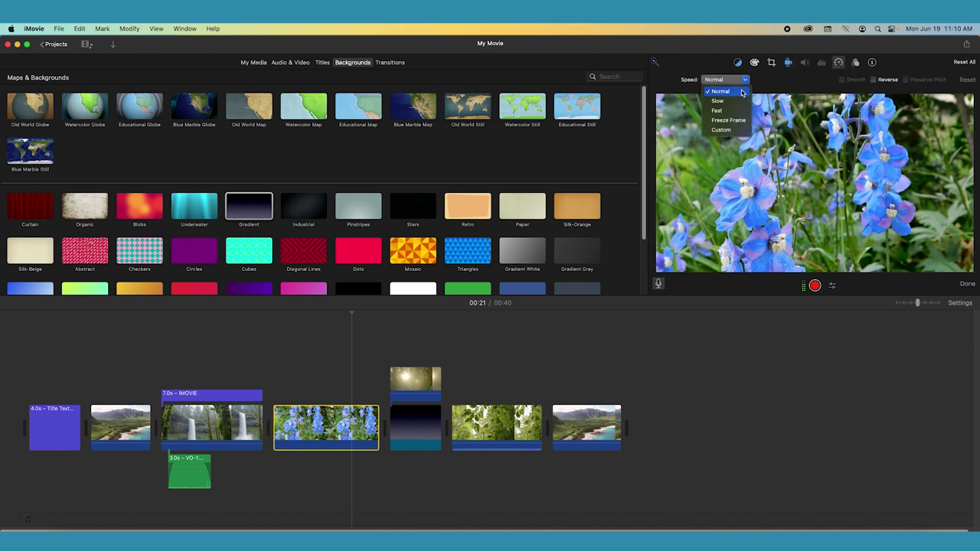
click(760, 139)
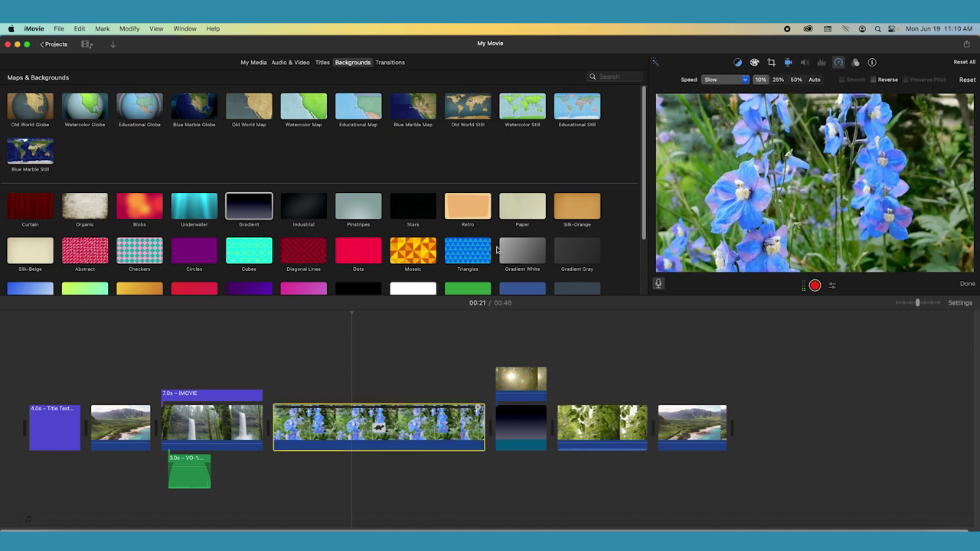
key(super+z)
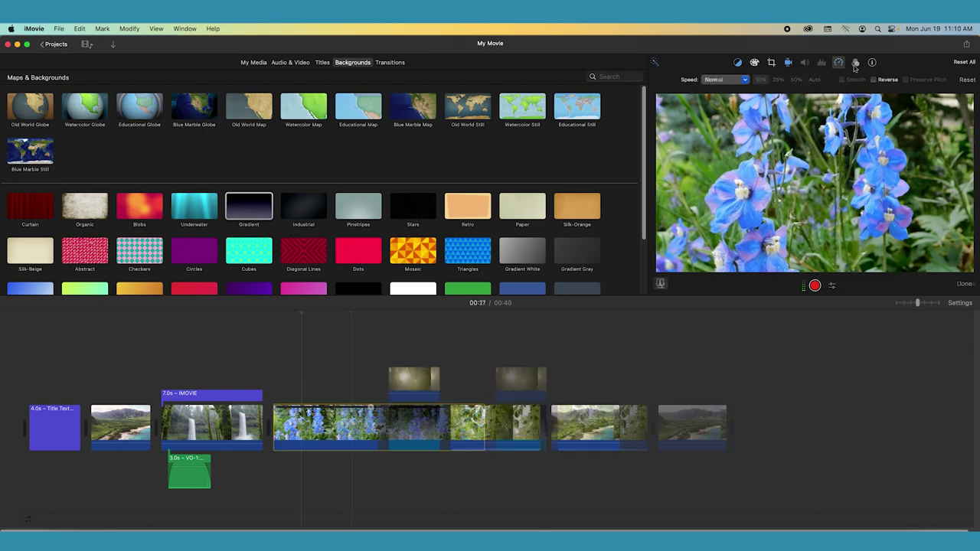
Step: Apply the Sci-Fi clip filter to the blue flower clip, then reset it to no filter
click(856, 62)
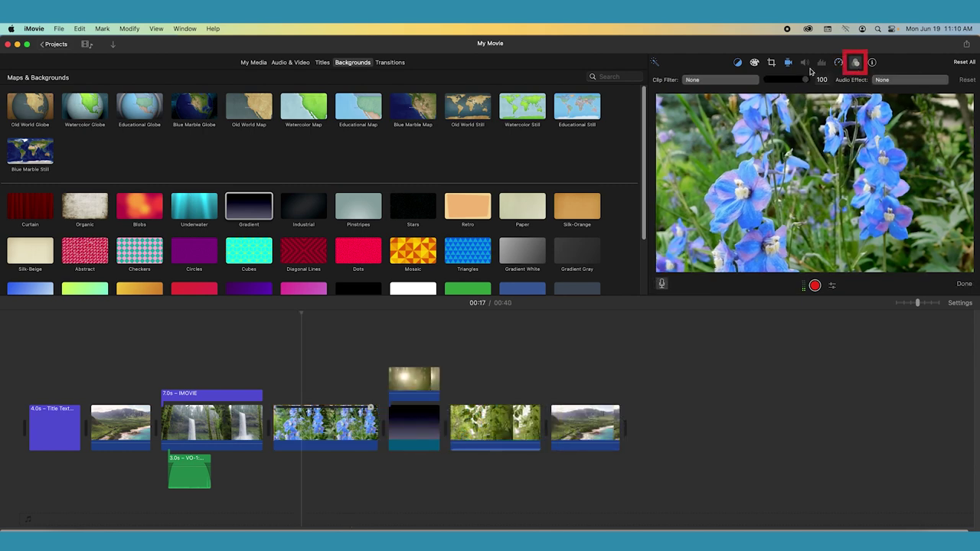
click(753, 82)
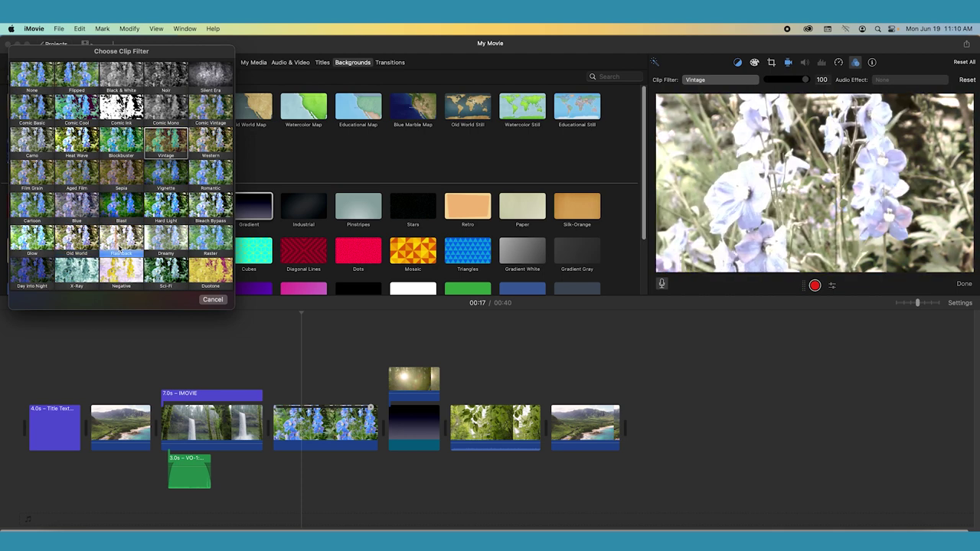
click(166, 268)
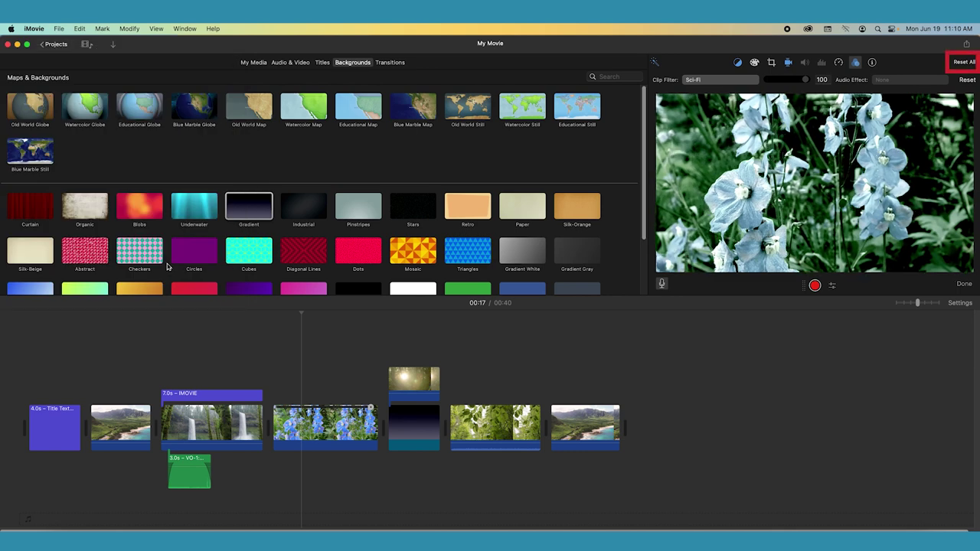
click(967, 80)
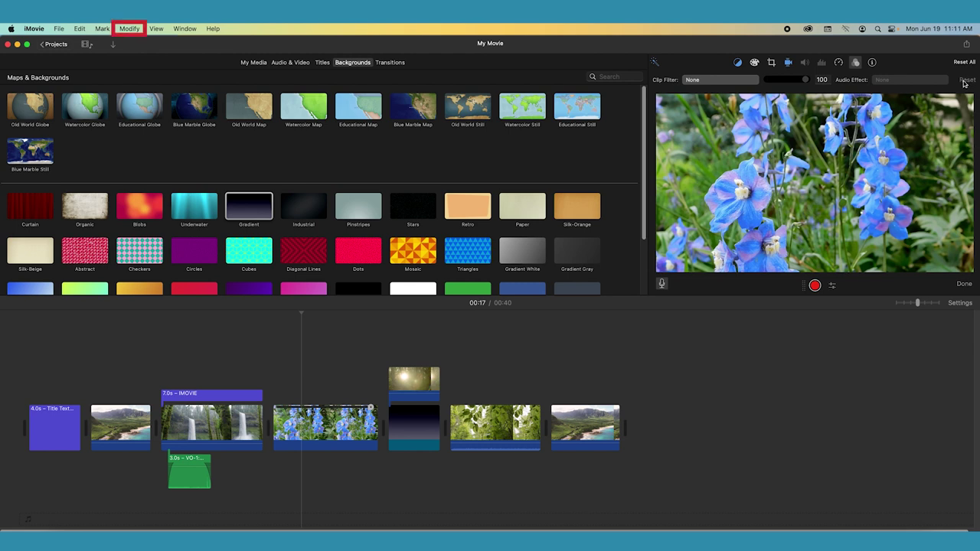
click(131, 28)
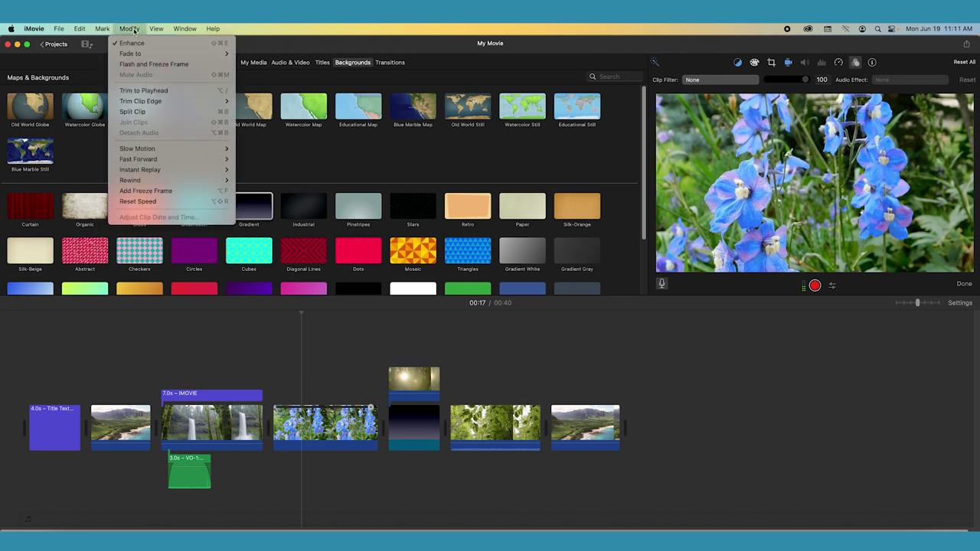
click(391, 65)
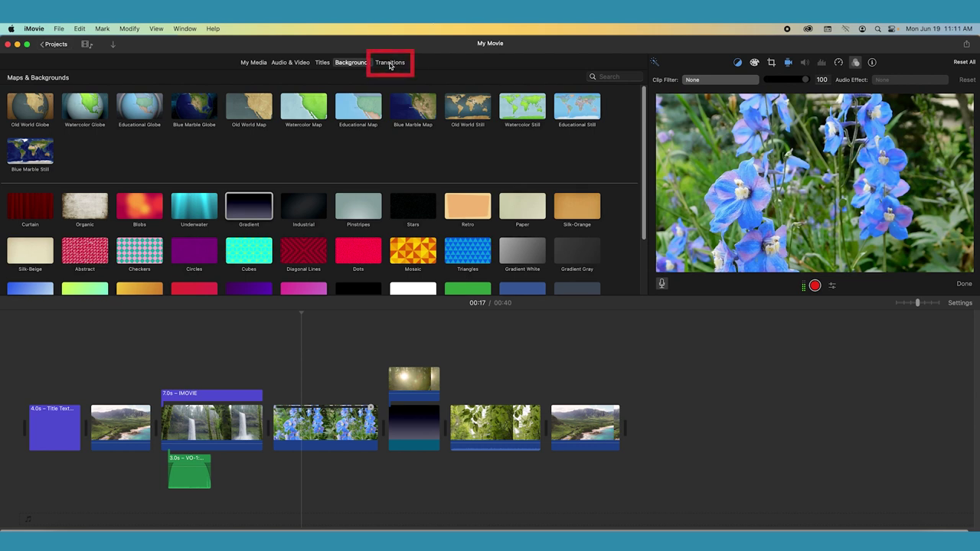
Step: Drag a Wipe Up transition between the green leaf clip and the final clip, then preview it
click(388, 65)
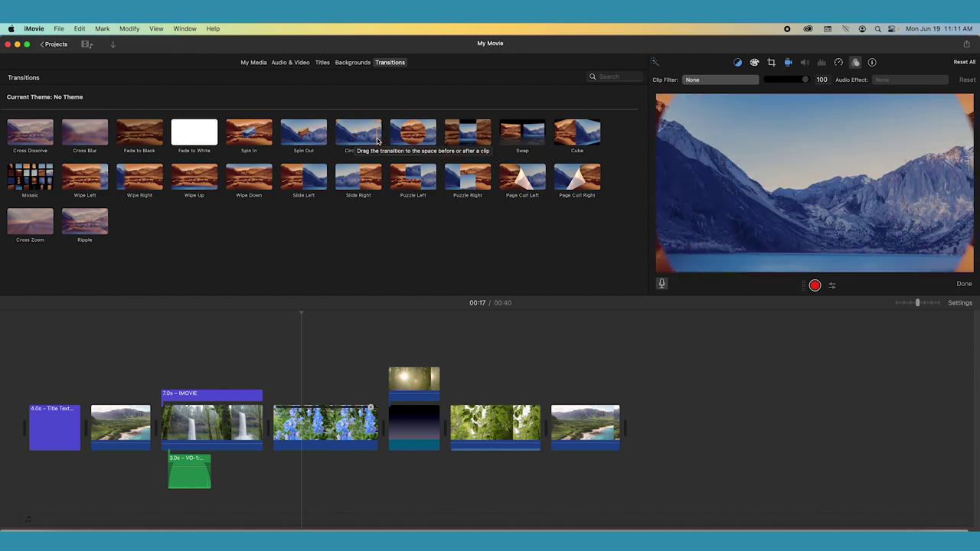
drag(194, 176, 553, 435)
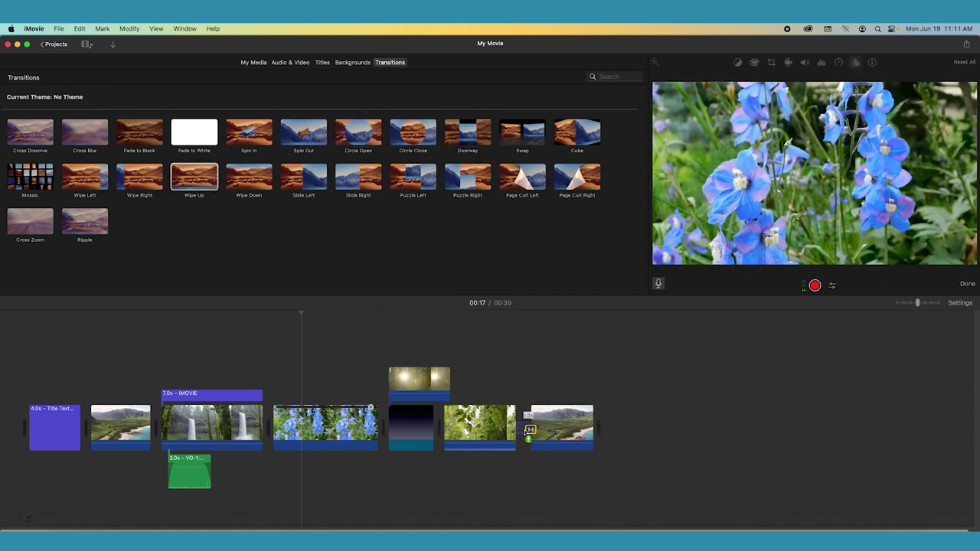
click(502, 425)
key(space)
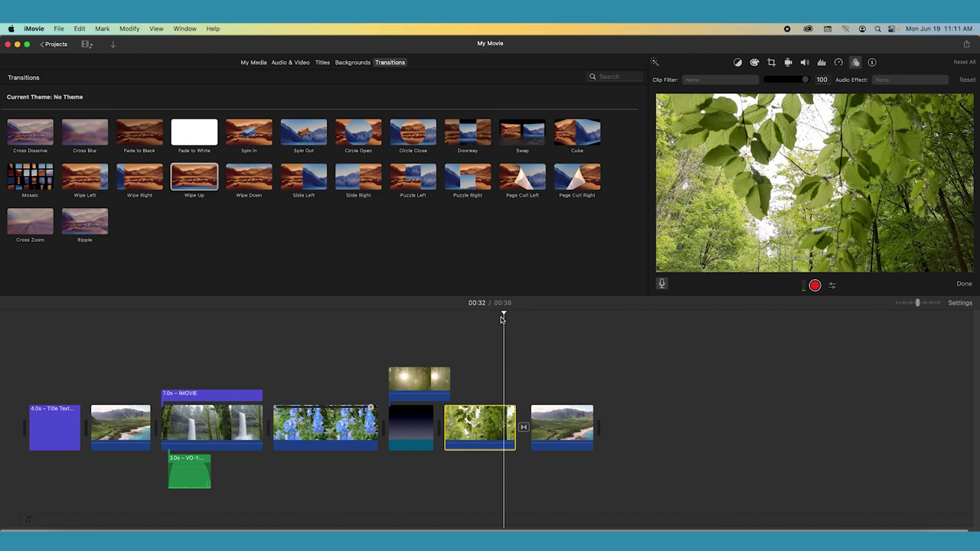
Step: Set the Wipe Up transition duration to 0.5 seconds and play it back
double_click(523, 426)
text(0)
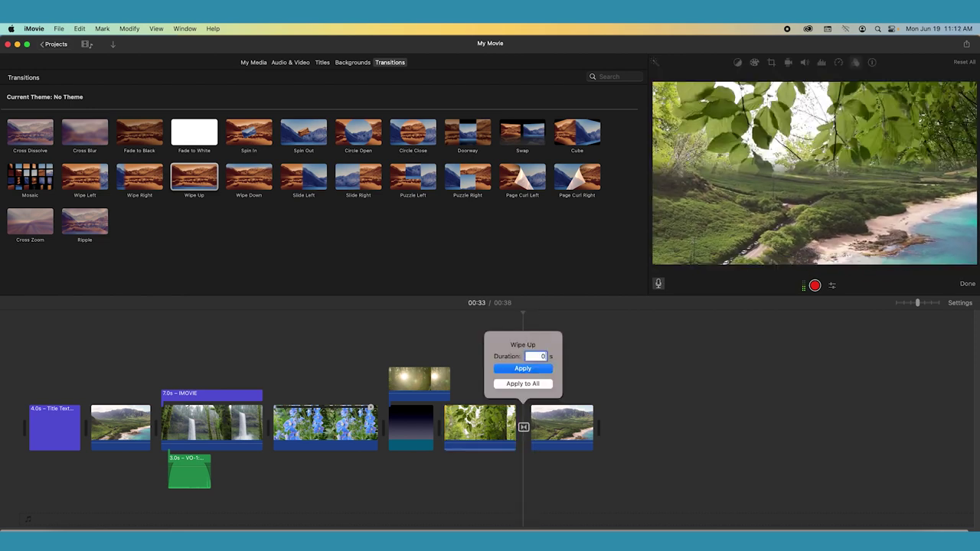
text(.5)
key(Return)
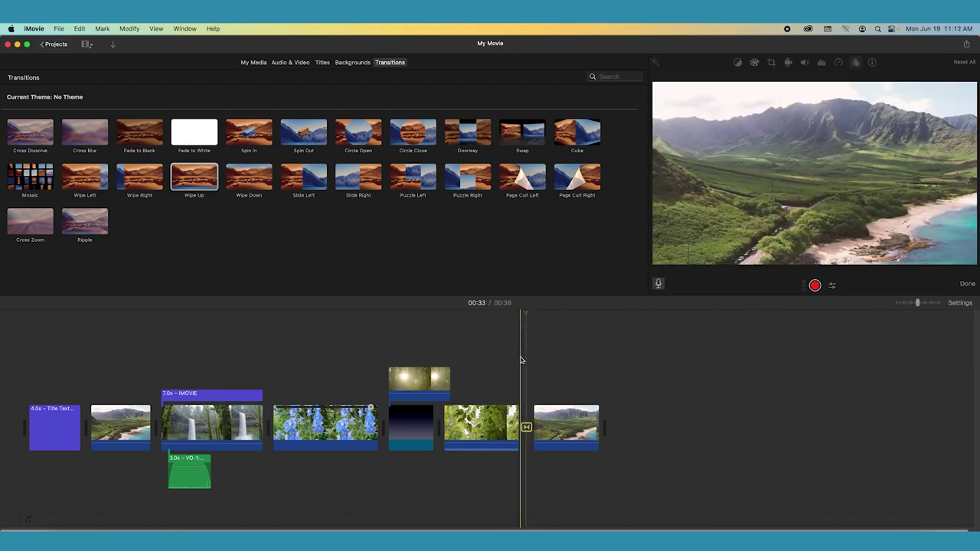
click(508, 355)
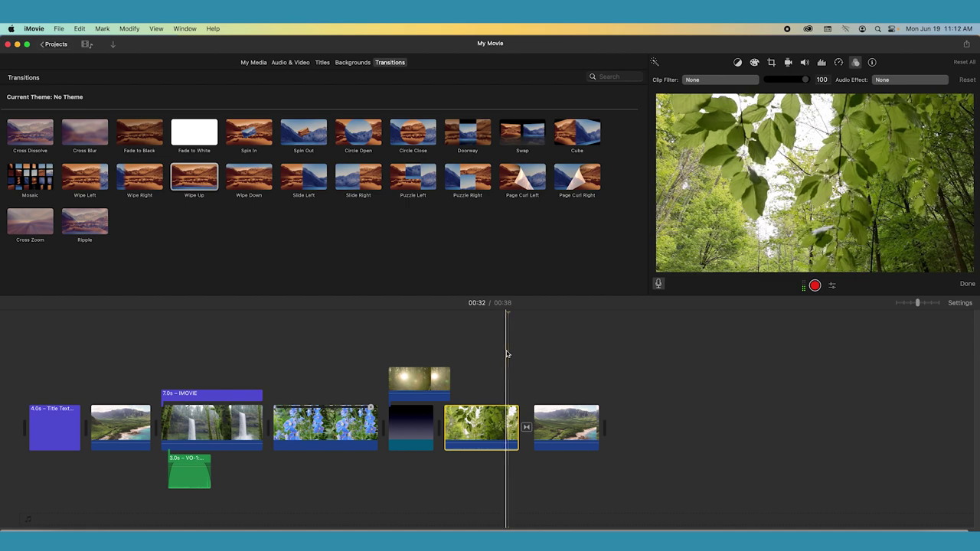
key(space)
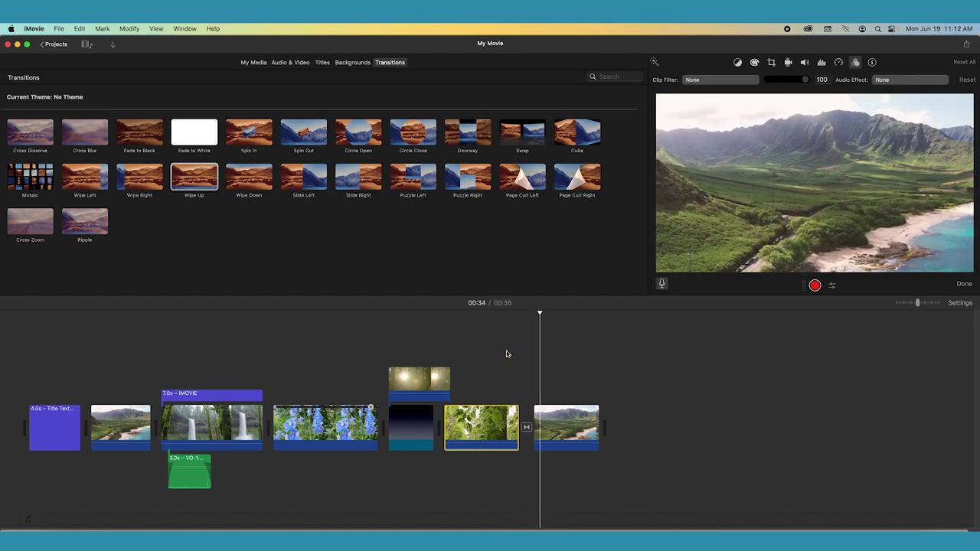
Step: Turn on Fade in from black and Fade out to black in project settings, then play the ending
click(958, 303)
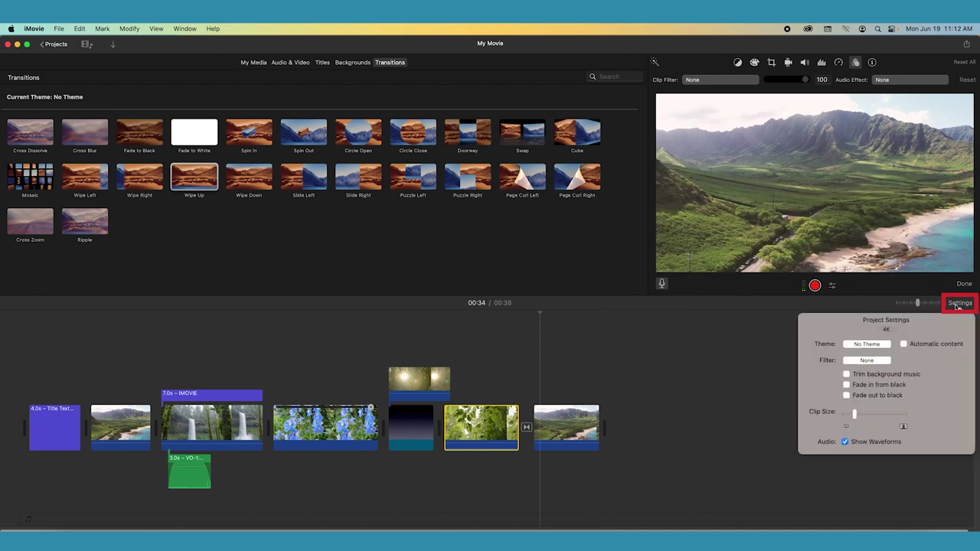
click(847, 385)
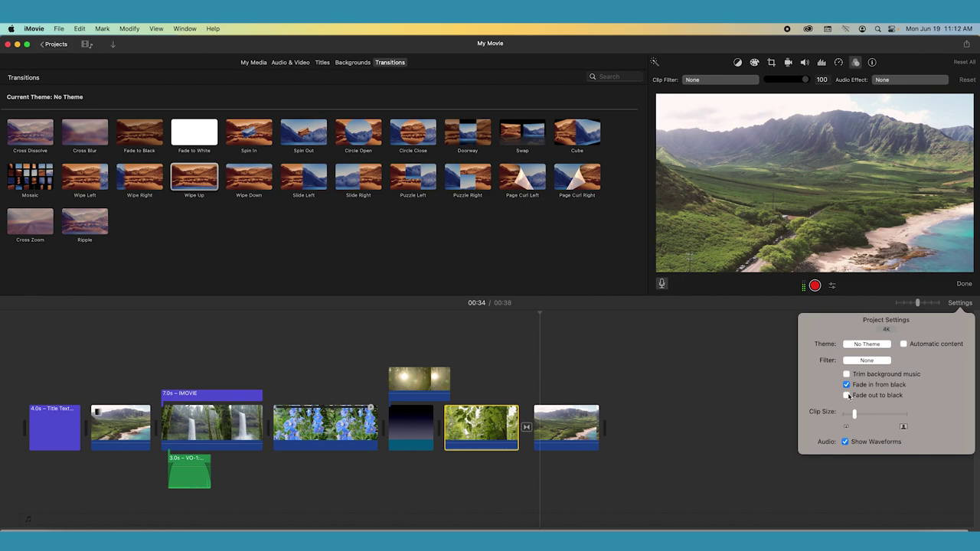
click(848, 396)
click(617, 365)
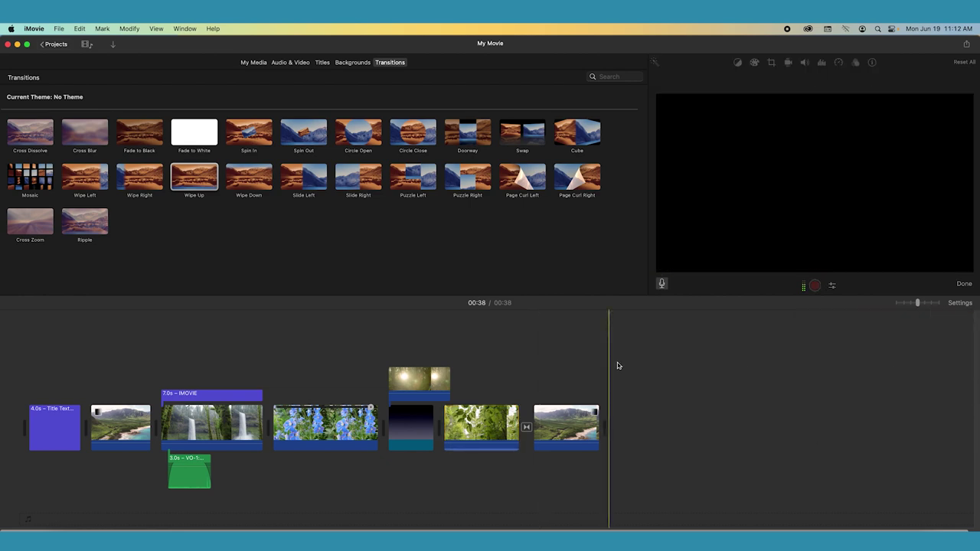
click(575, 328)
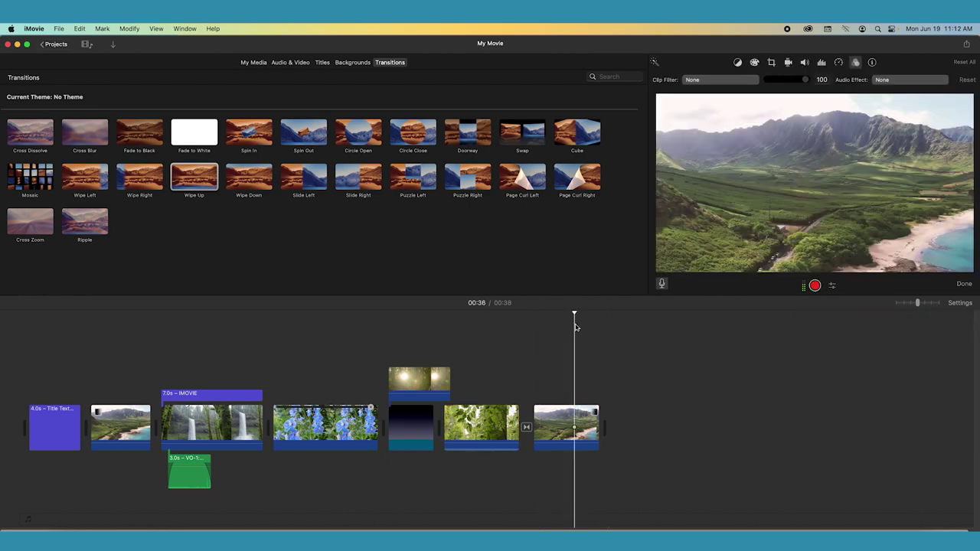
key(space)
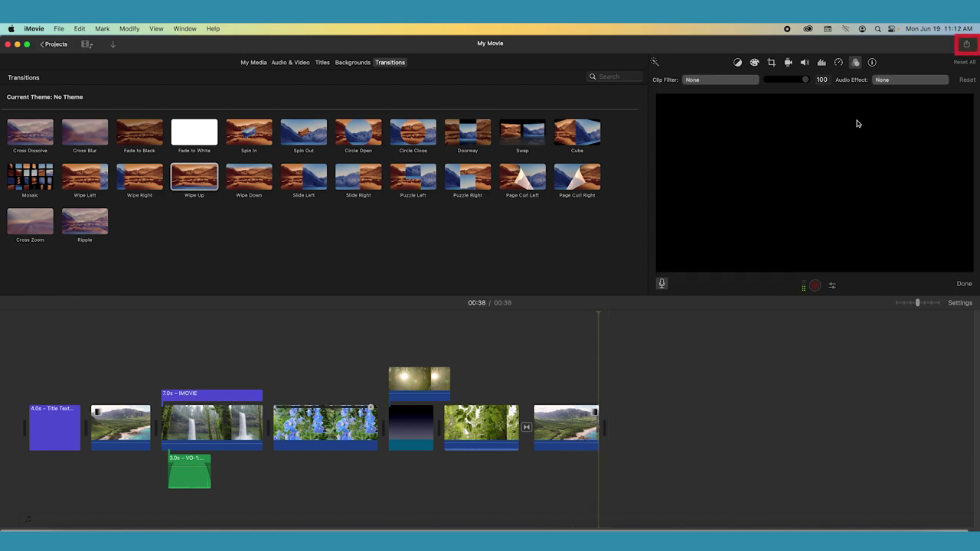
Step: Export the movie as a file titled 'iMovie' at 1080p, High quality, and save it
click(967, 45)
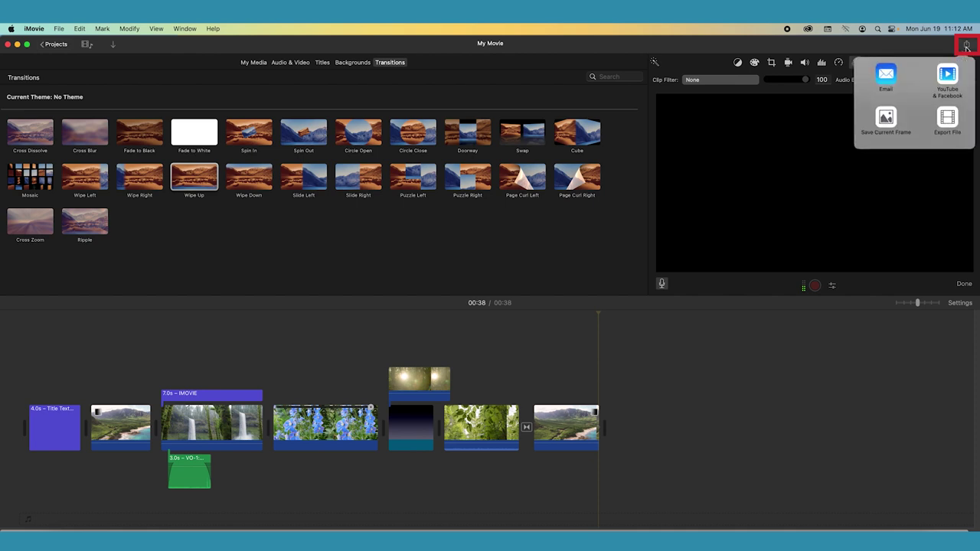
click(942, 121)
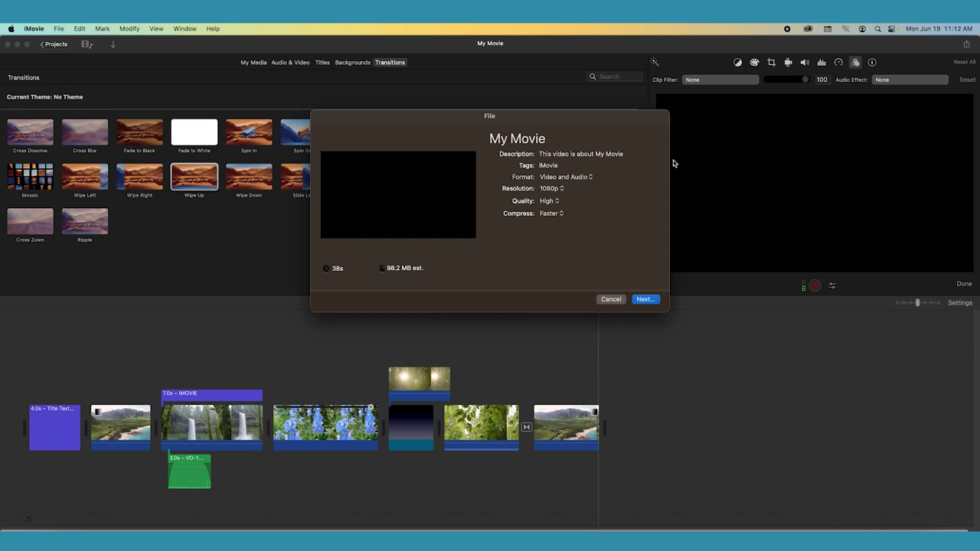
click(530, 141)
drag(552, 140, 426, 129)
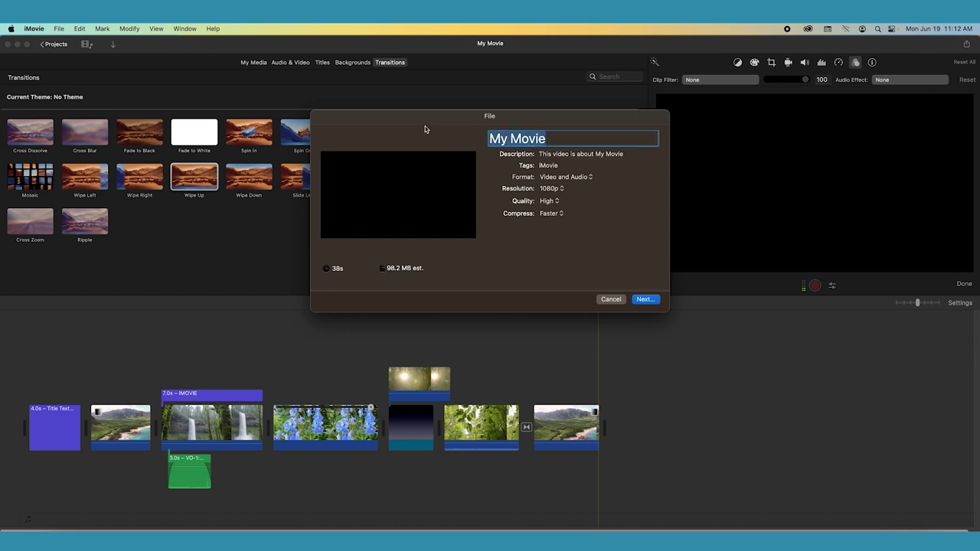
text(iMovie)
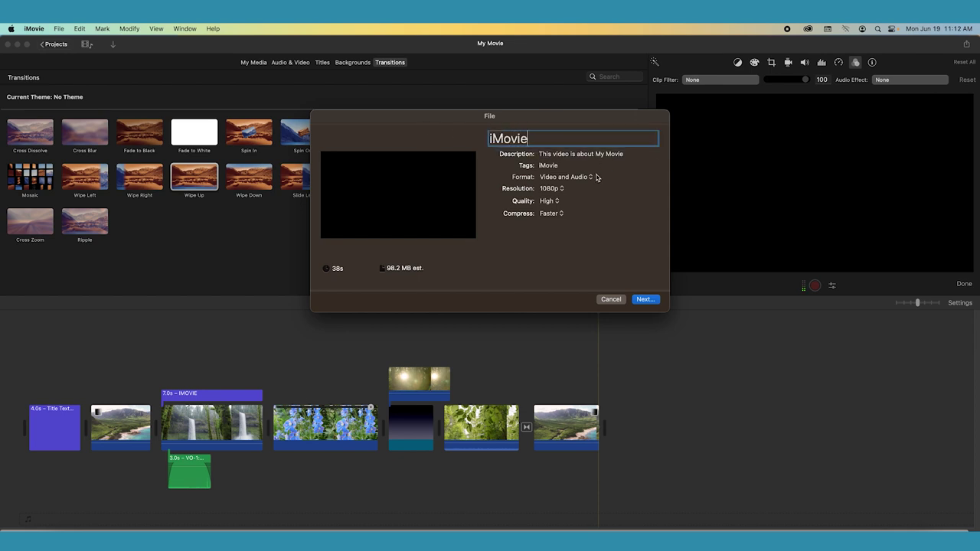
drag(595, 154, 654, 158)
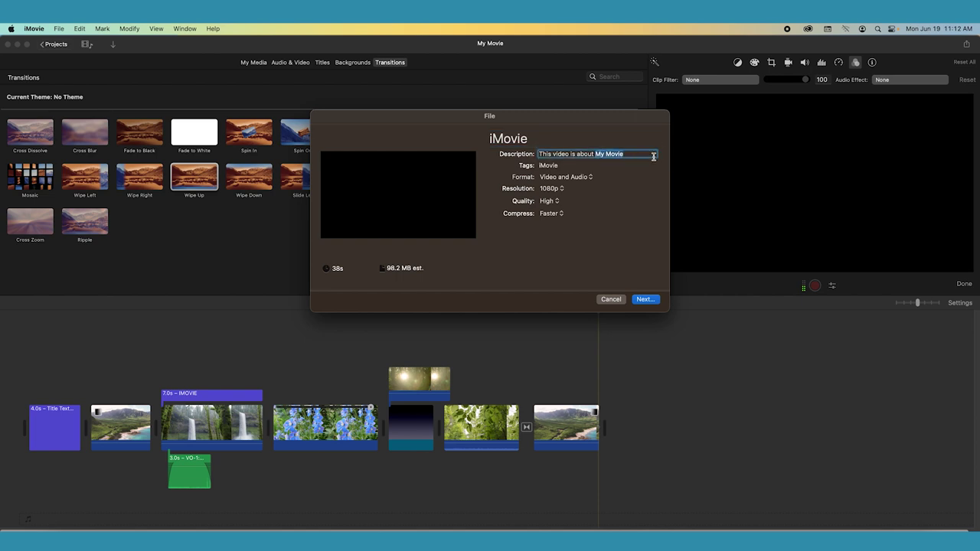
text(editing)
click(643, 299)
key(Return)
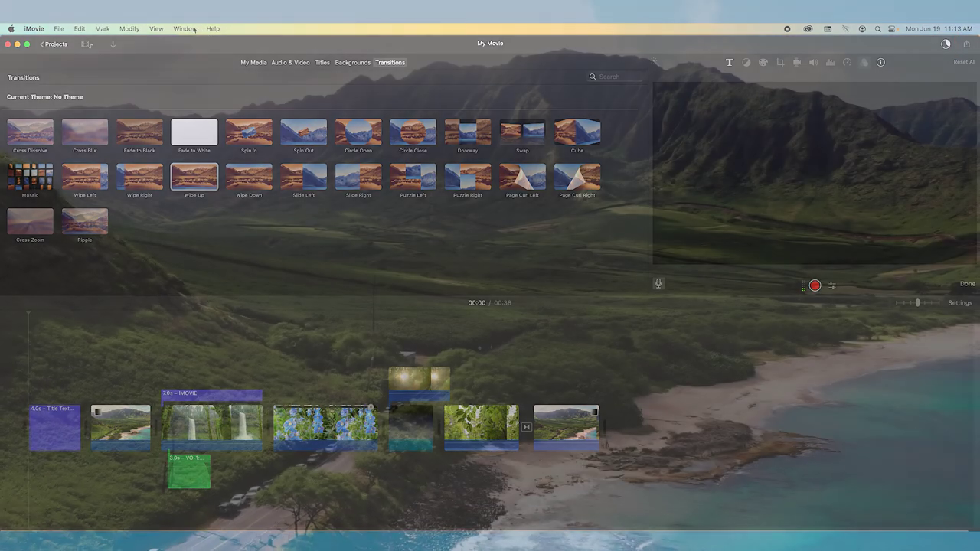
click(185, 29)
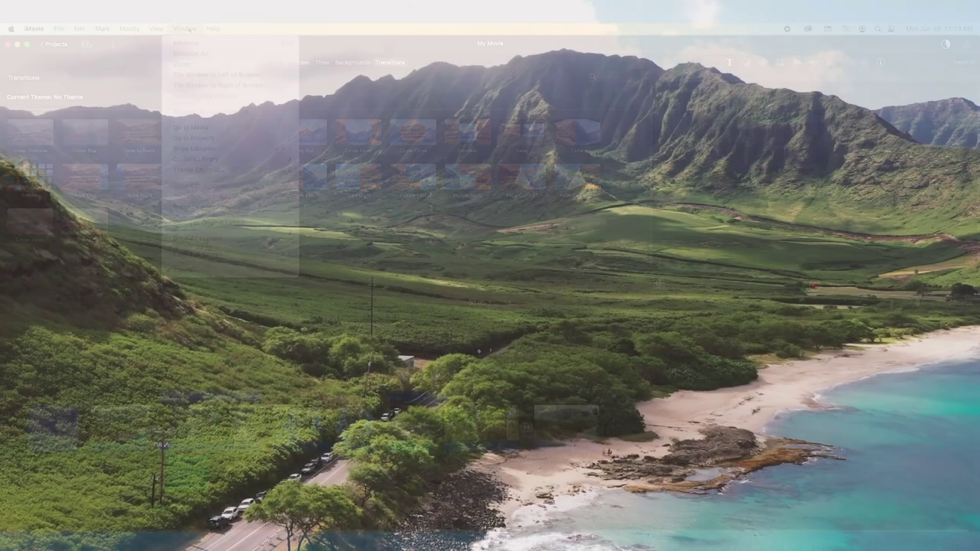